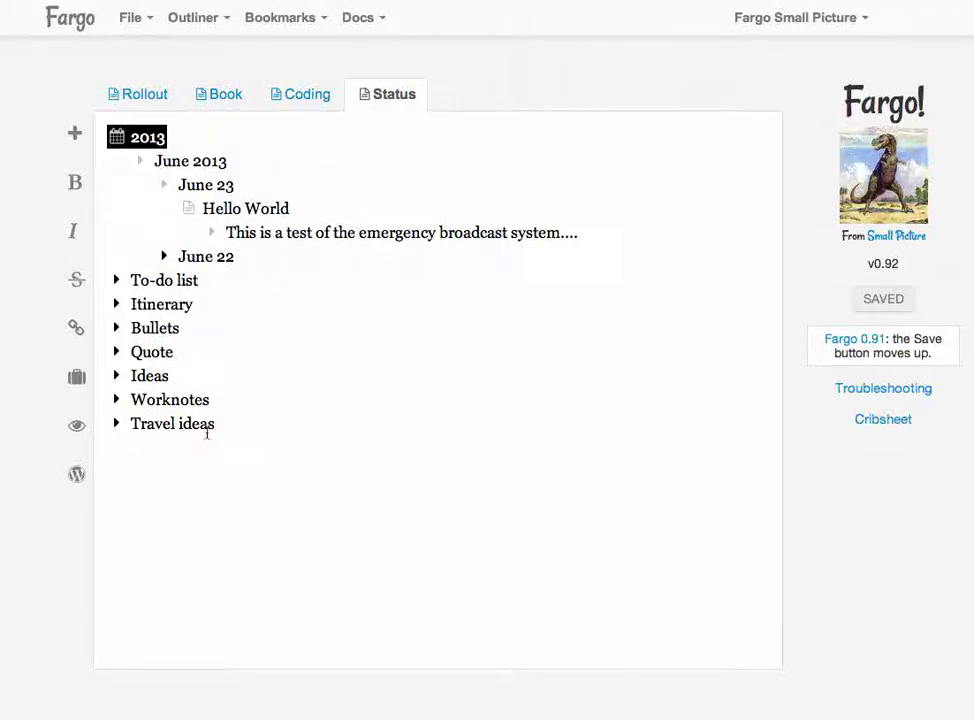
Step: Create a new outline titled "myblog"
{"action": "left_click", "coordinate": [149, 22]}
{"action": "left_click", "coordinate": [147, 56]}
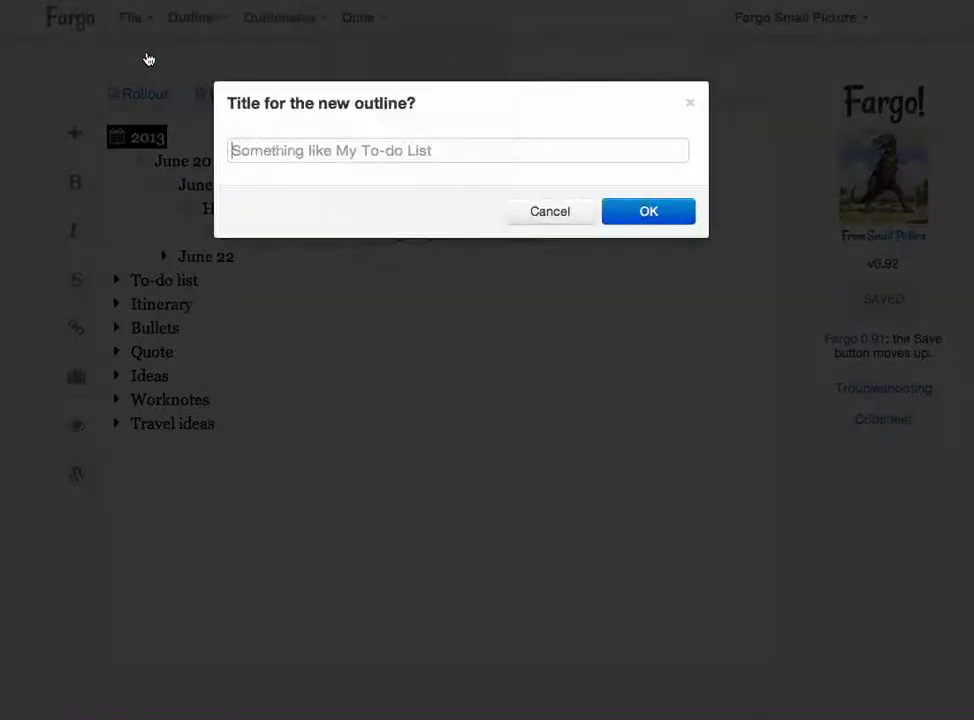
{"action": "type", "text": "m"}
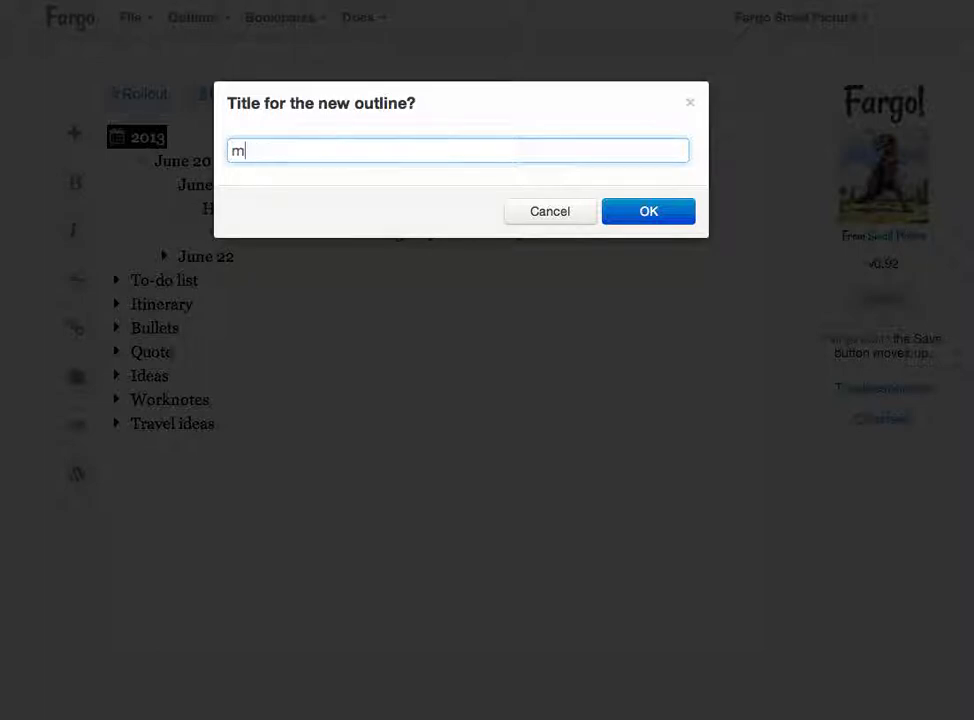
{"action": "type", "text": "yblog"}
{"action": "key", "text": "Return"}
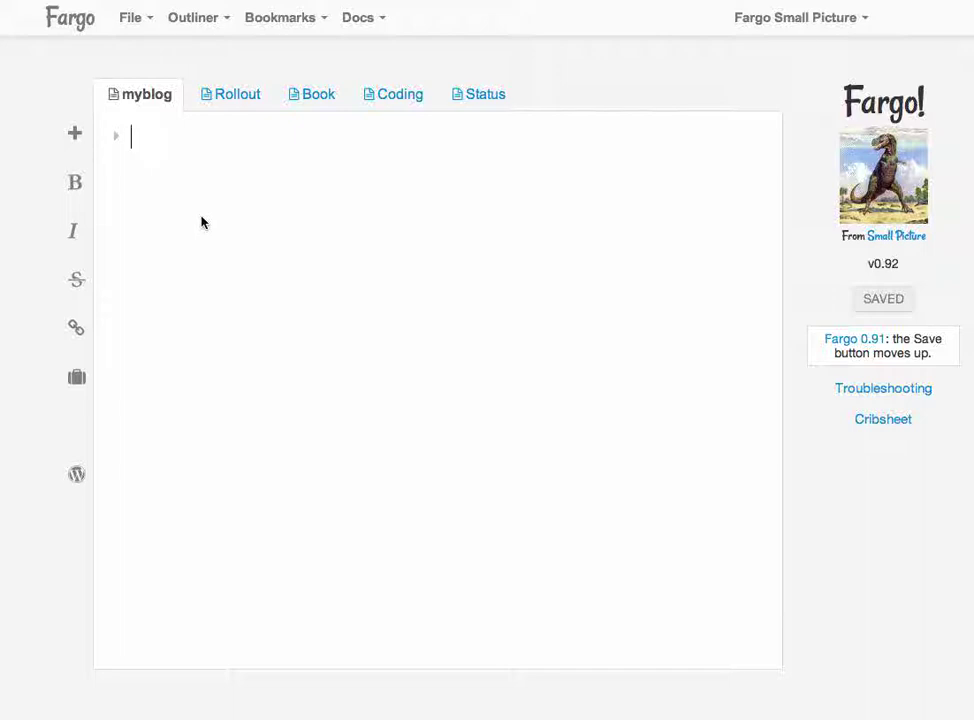
Step: Assign the public name "davedemoblog" to the myblog outline
{"action": "left_click", "coordinate": [149, 22]}
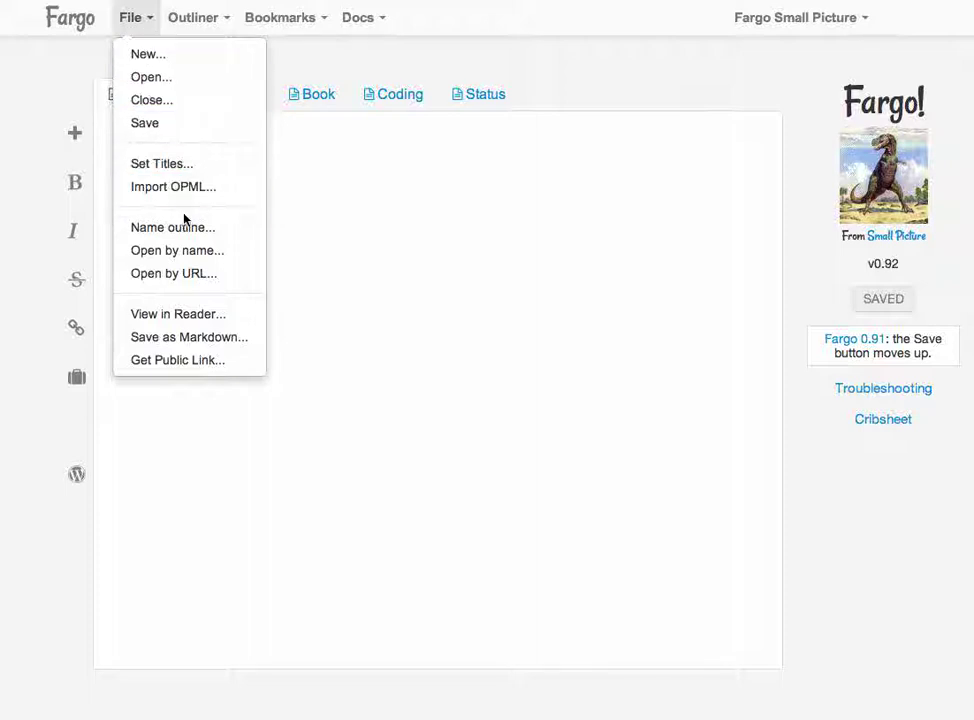
{"action": "left_click", "coordinate": [236, 231]}
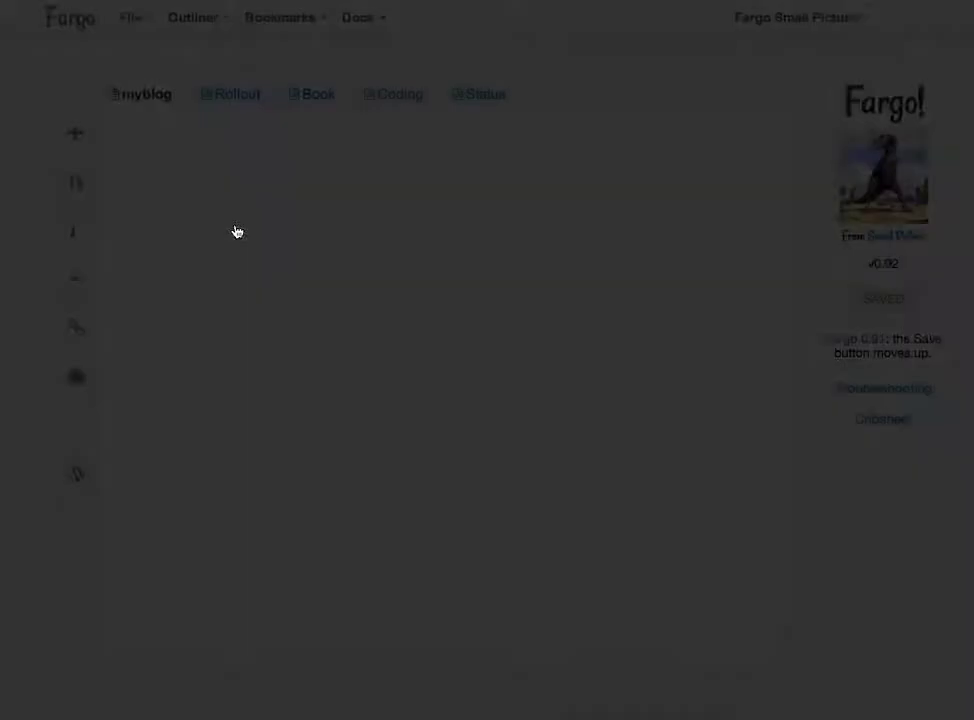
{"action": "left_click", "coordinate": [297, 231]}
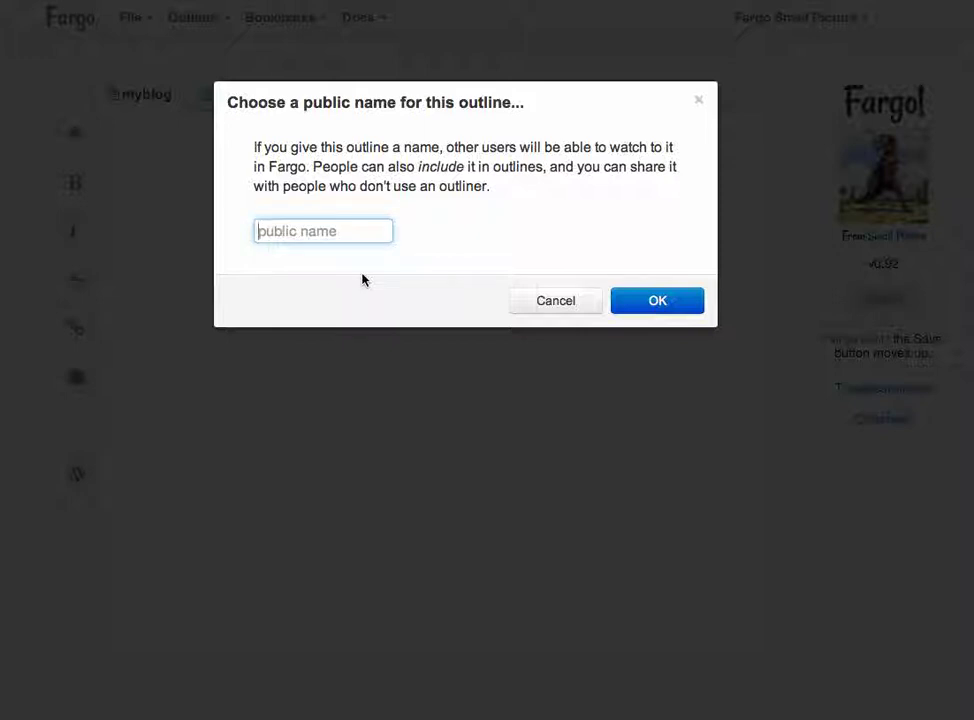
{"action": "type", "text": "davedemo"}
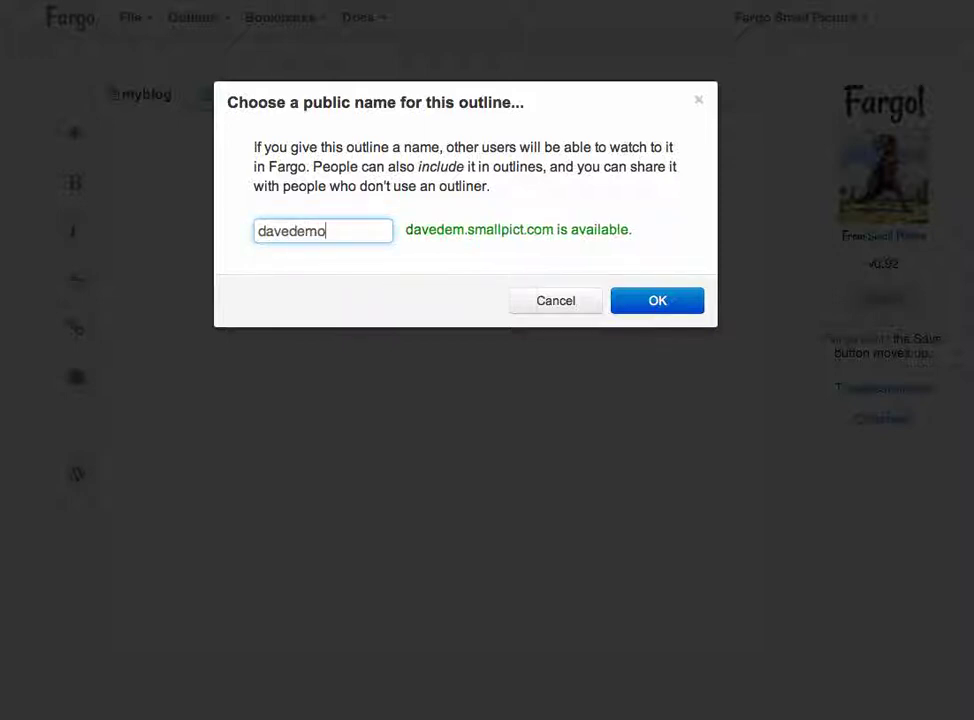
{"action": "type", "text": "blog"}
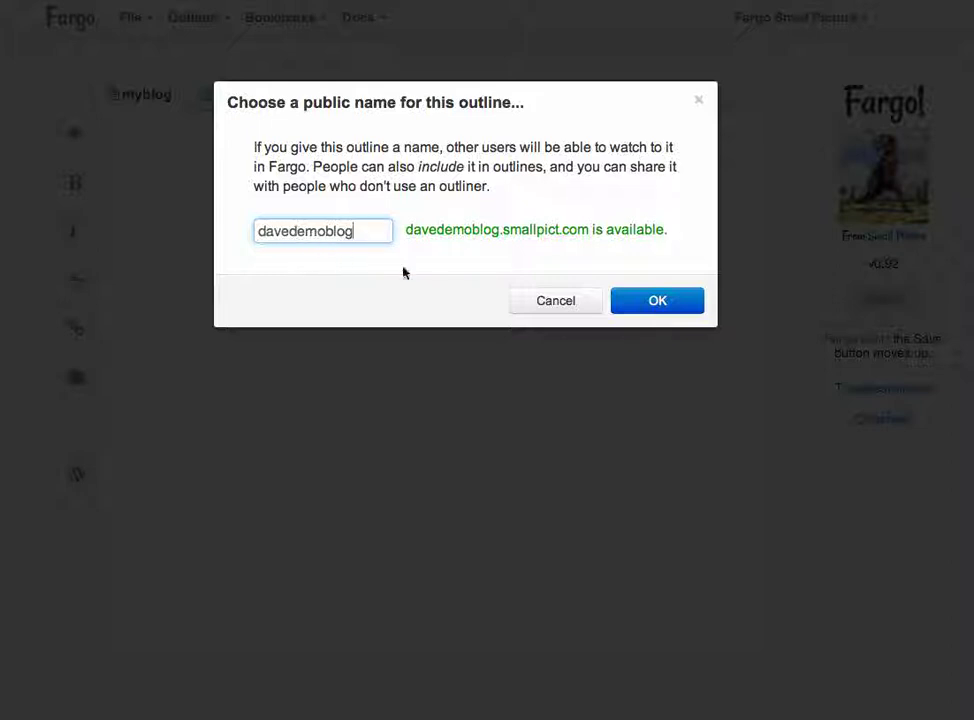
{"action": "left_click", "coordinate": [657, 302]}
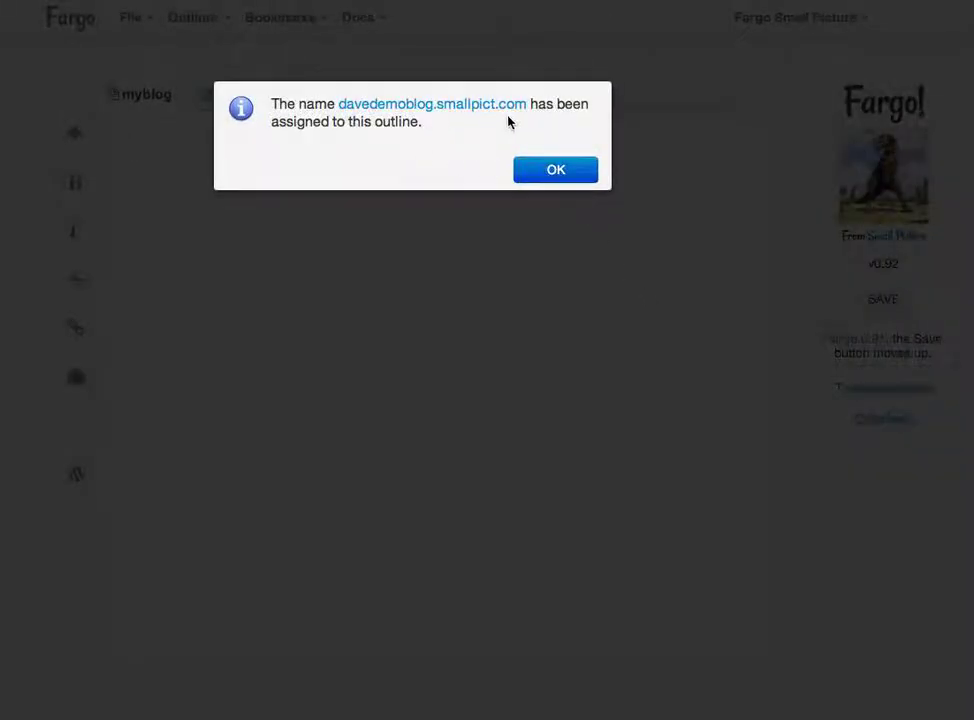
{"action": "left_click", "coordinate": [550, 174]}
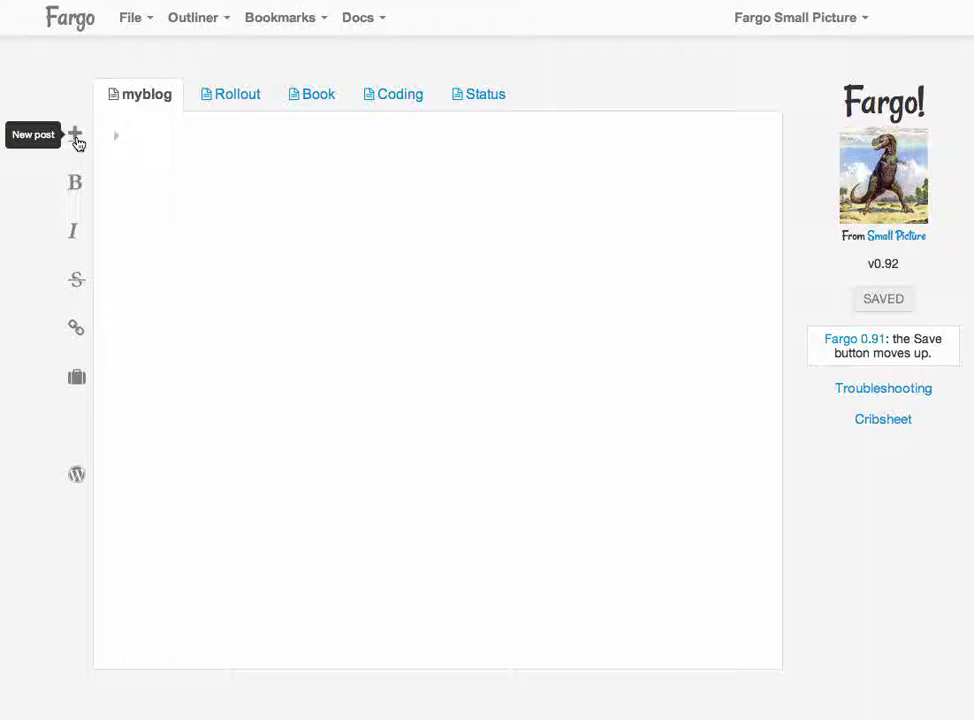
Step: Add a new post to the outline with the headline "My first blog post"
{"action": "left_click", "coordinate": [77, 141]}
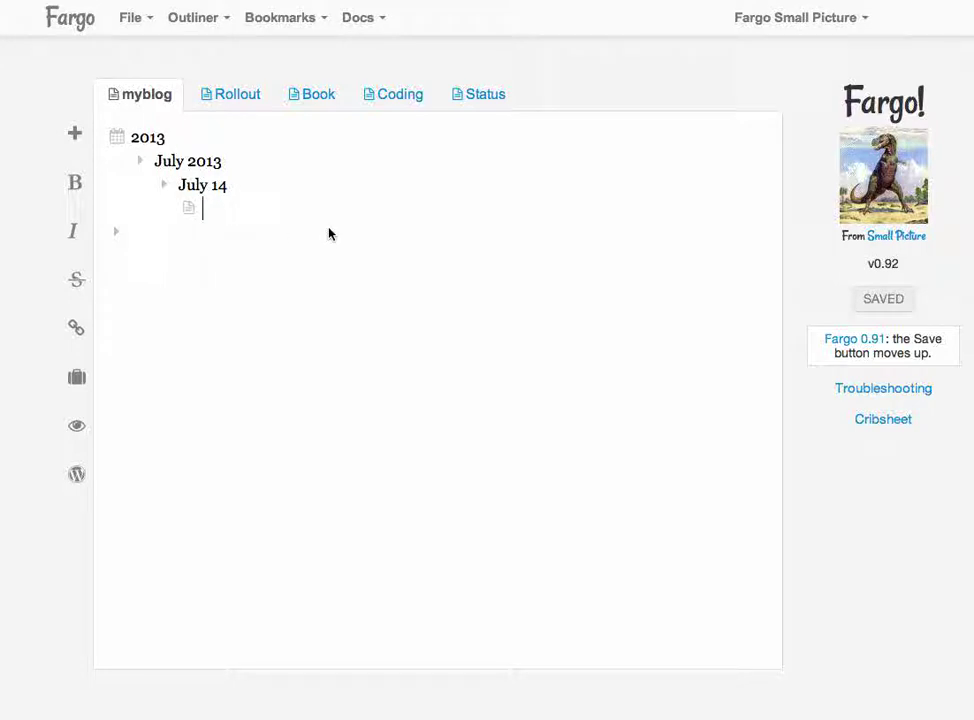
{"action": "type", "text": "My first"}
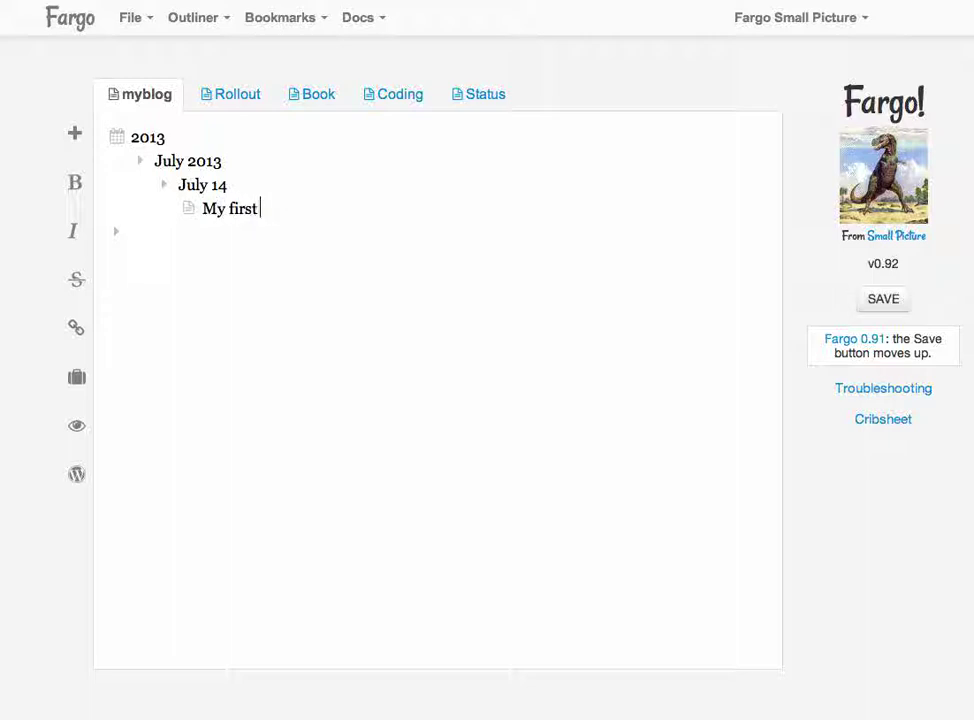
{"action": "type", "text": " blog post"}
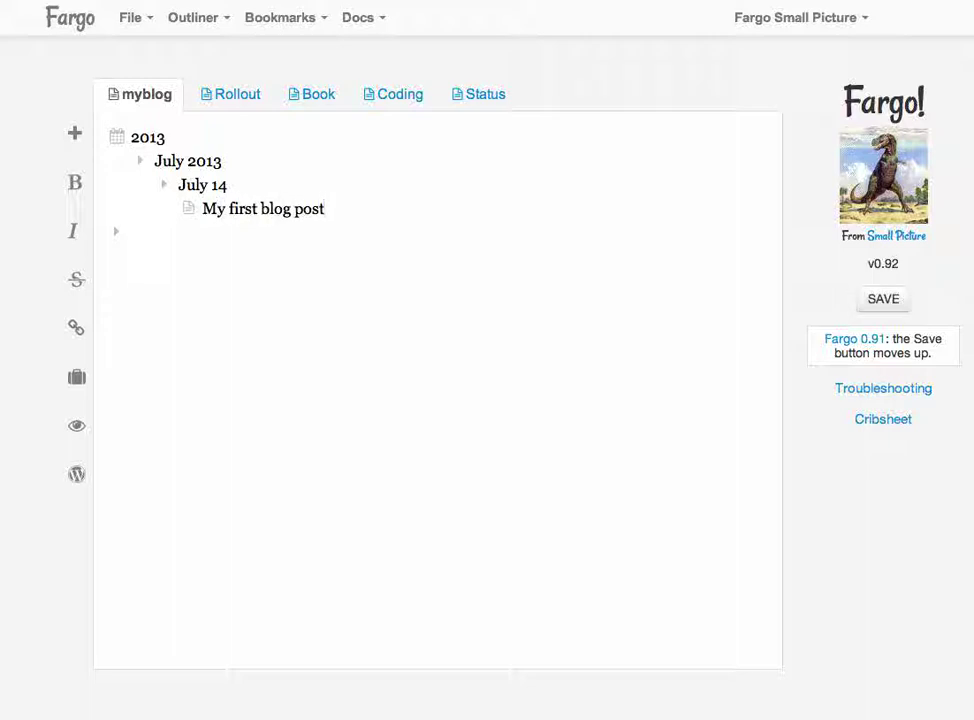
Step: Add an indented paragraph under the post headline reading "This is an example of a blog post written in Fargo."
{"action": "key", "text": "Return"}
{"action": "key", "text": "Tab"}
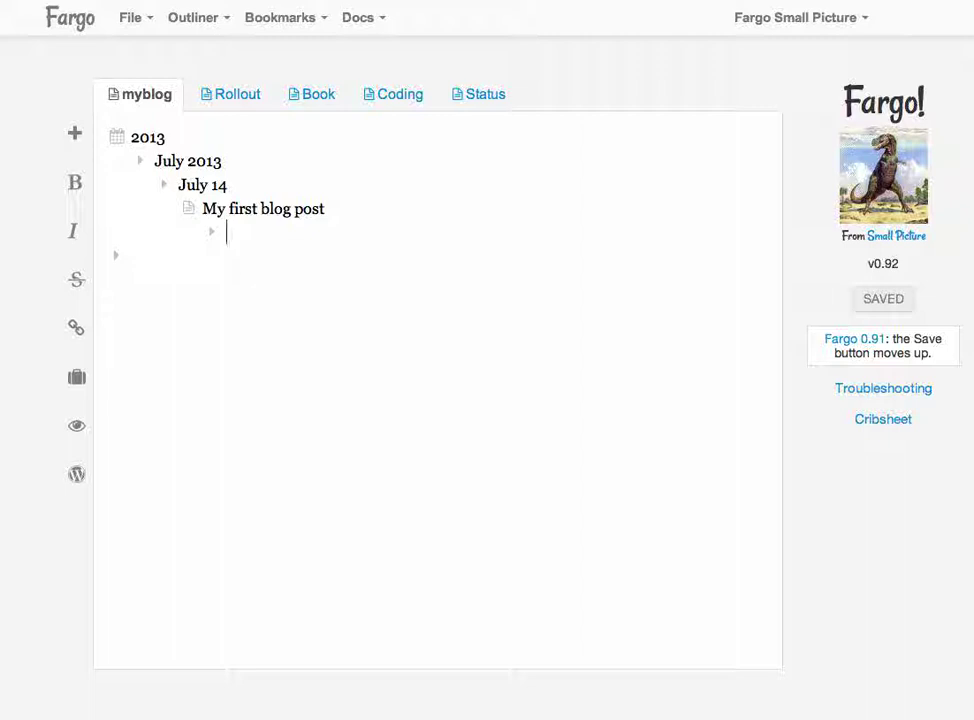
{"action": "type", "text": "THi"}
{"action": "key", "text": "BackSpace"}
{"action": "key", "text": "BackSpace"}
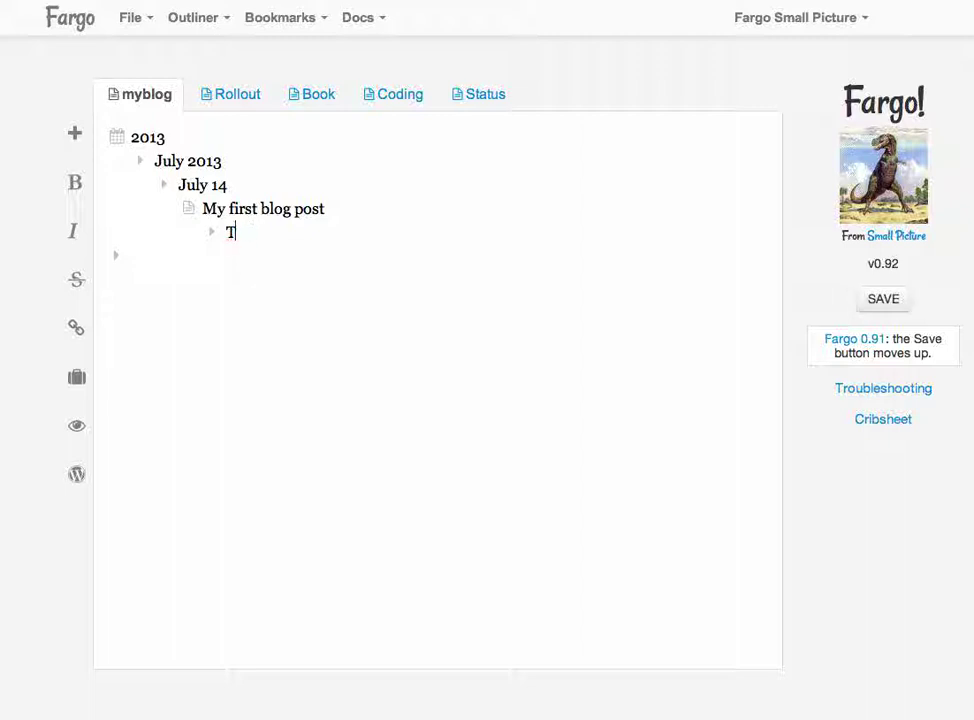
{"action": "type", "text": "his is an examp"}
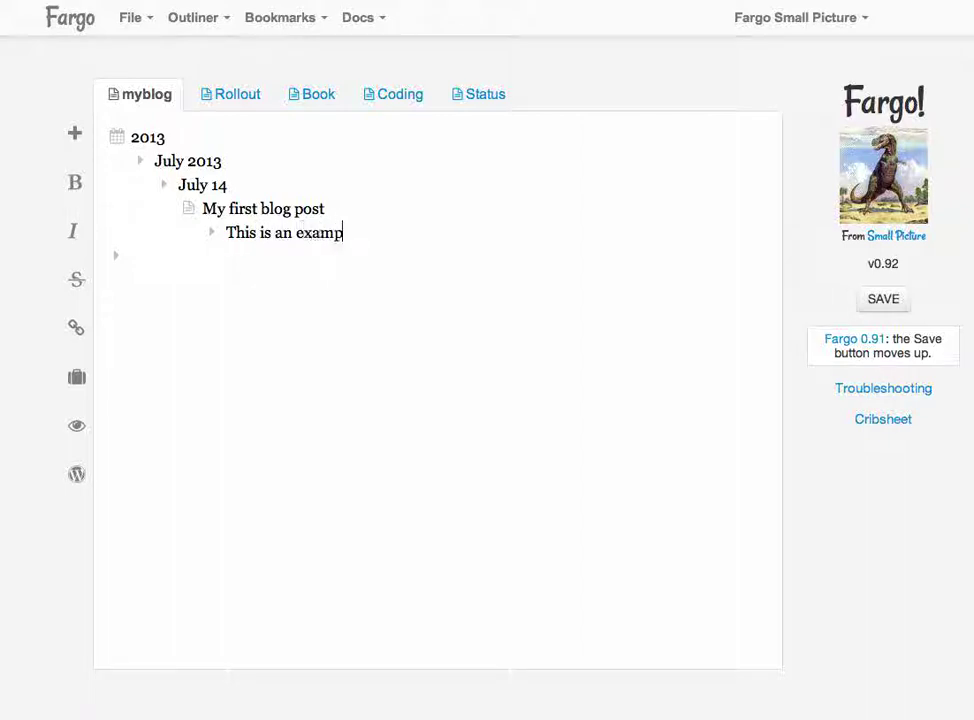
{"action": "type", "text": "le of a blog pos"}
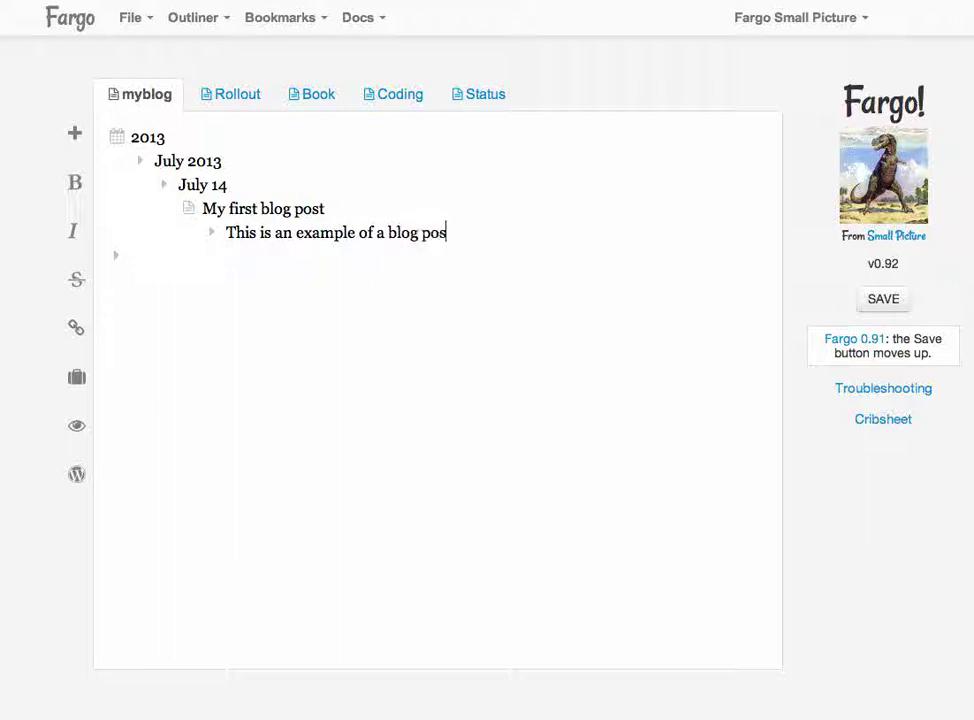
{"action": "type", "text": "t written in Fargo."}
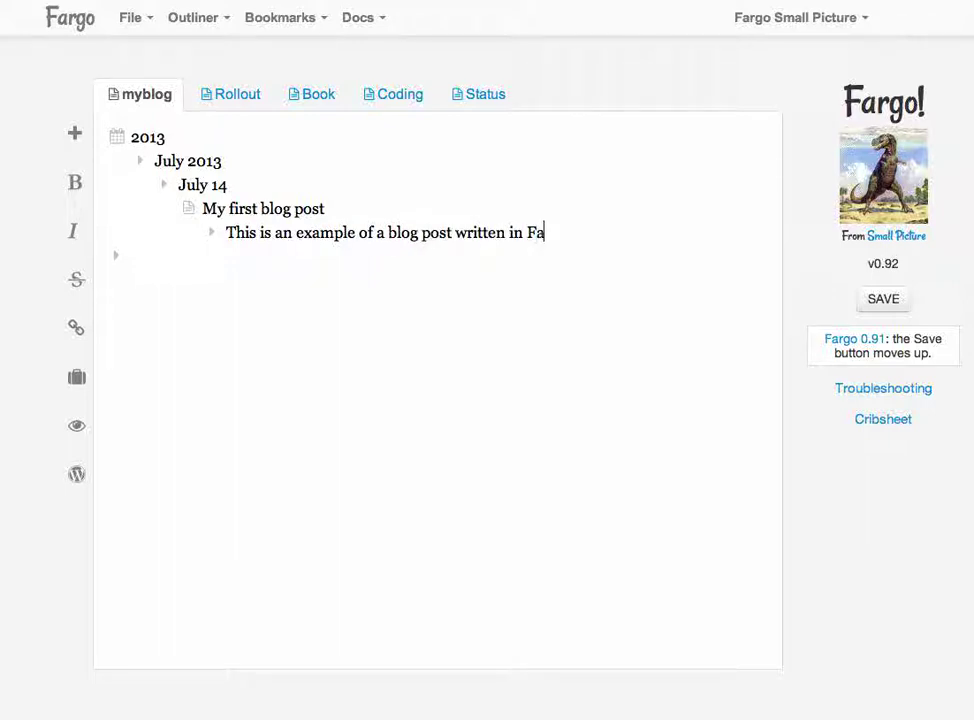
Step: Add a second paragraph to the post reading "I'm having a very nice and so far successful demo."
{"action": "key", "text": "Return"}
{"action": "type", "text": "I'm having a ver"}
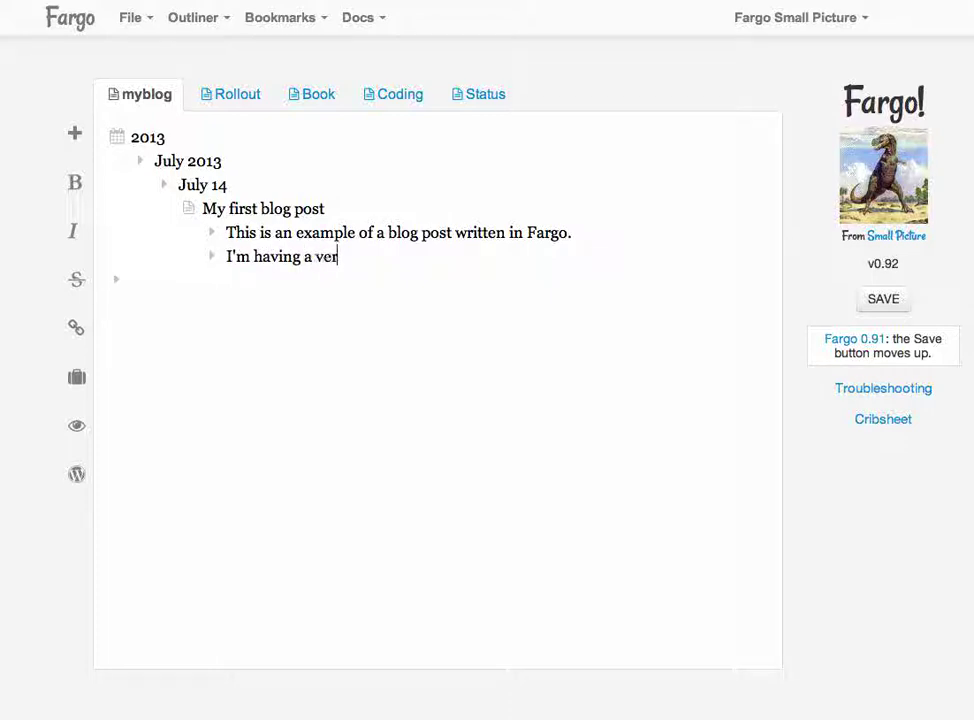
{"action": "type", "text": "y nice snad"}
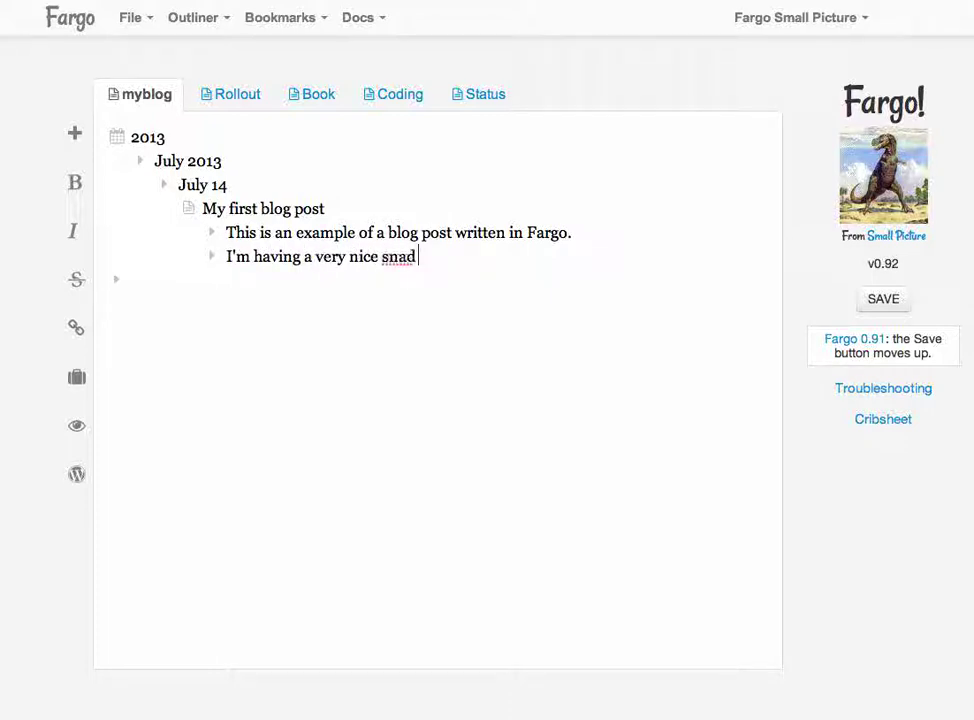
{"action": "key", "text": "BackSpace"}
{"action": "key", "text": "BackSpace"}
{"action": "key", "text": "BackSpace"}
{"action": "key", "text": "BackSpace"}
{"action": "type", "text": "and so f"}
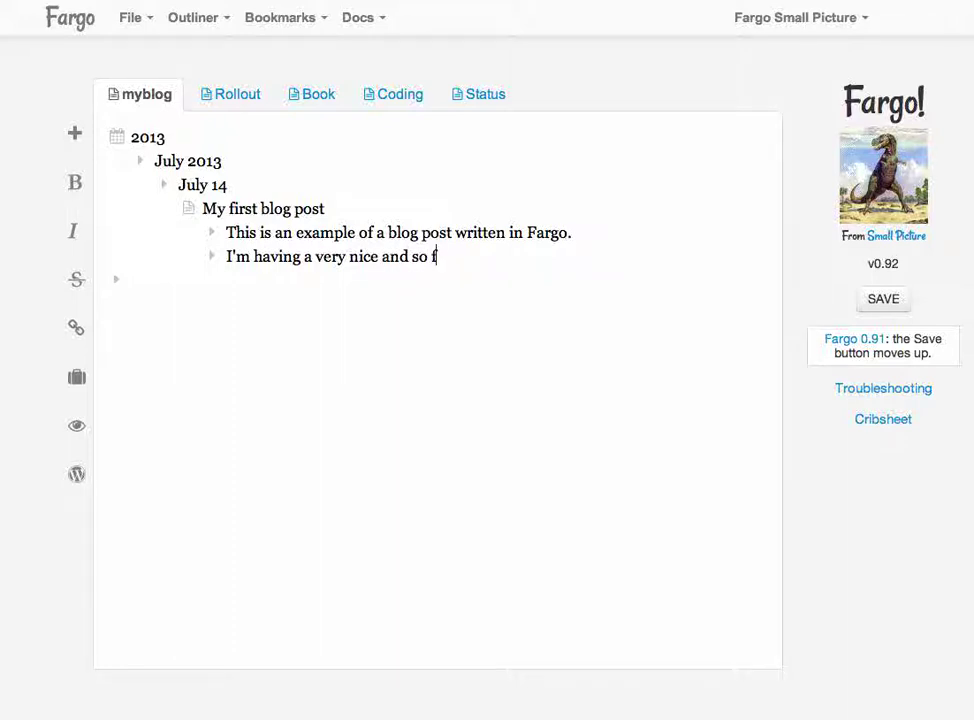
{"action": "type", "text": "ar successful demo o"}
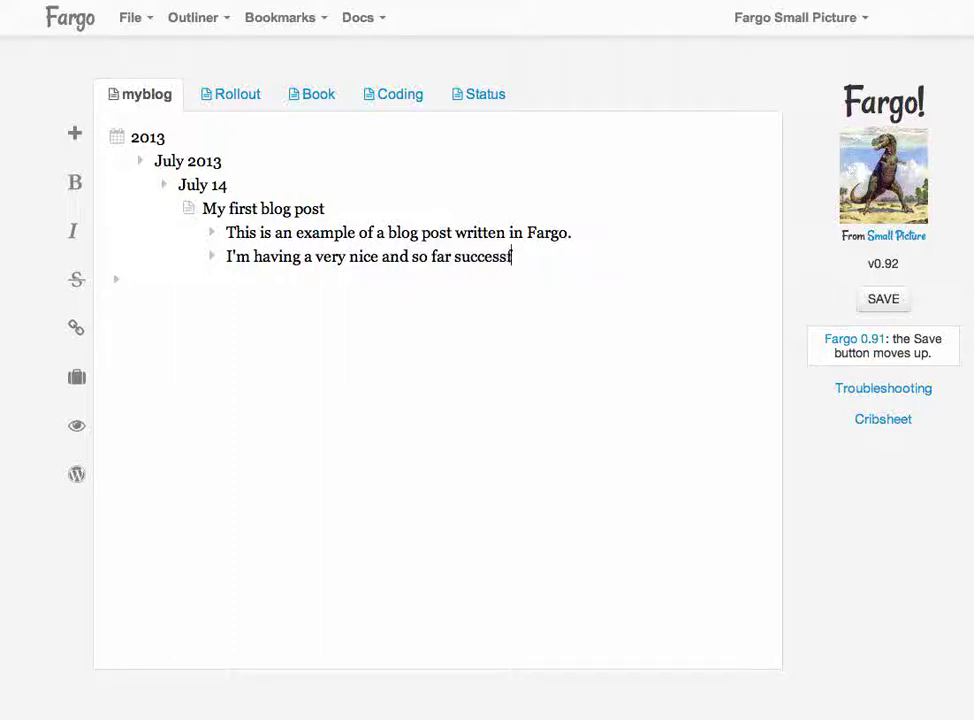
{"action": "key", "text": "BackSpace"}
{"action": "key", "text": "BackSpace"}
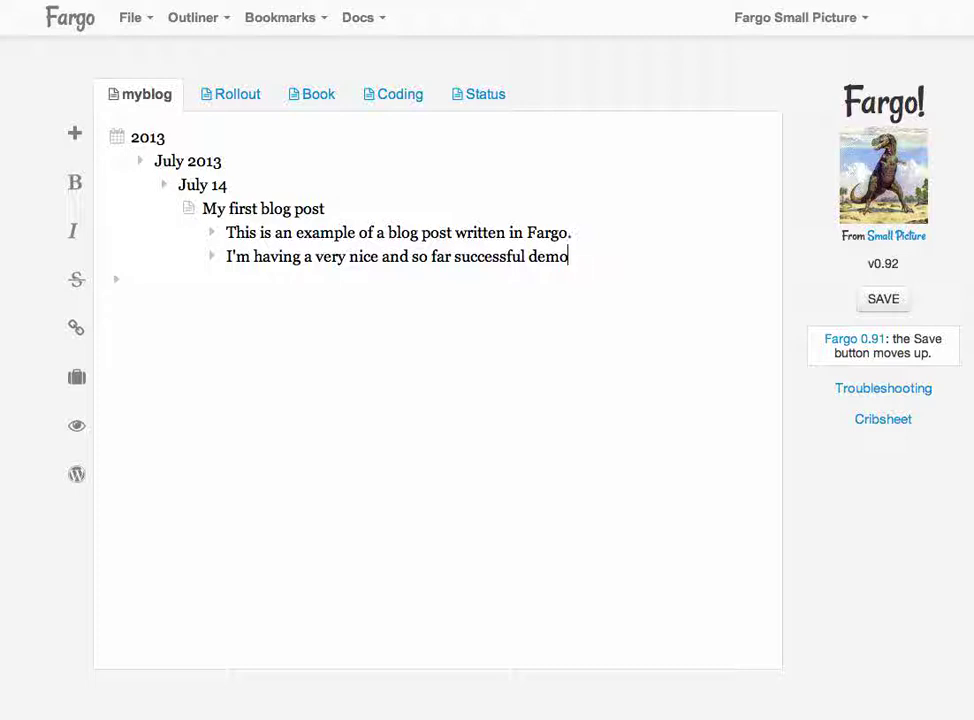
{"action": "type", "text": "."}
Step: Add a third paragraph to the post reading "Just one more step and I will have achieved my goal."
{"action": "key", "text": "Return"}
{"action": "type", "text": "Just one more stp"}
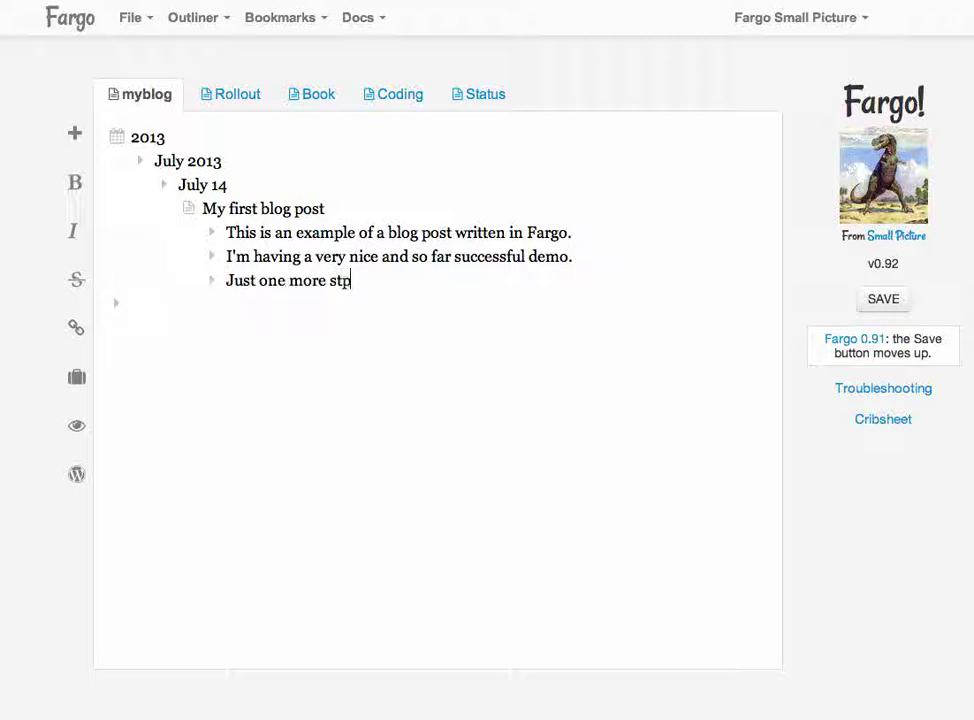
{"action": "key", "text": "BackSpace"}
{"action": "type", "text": "ep and I will"}
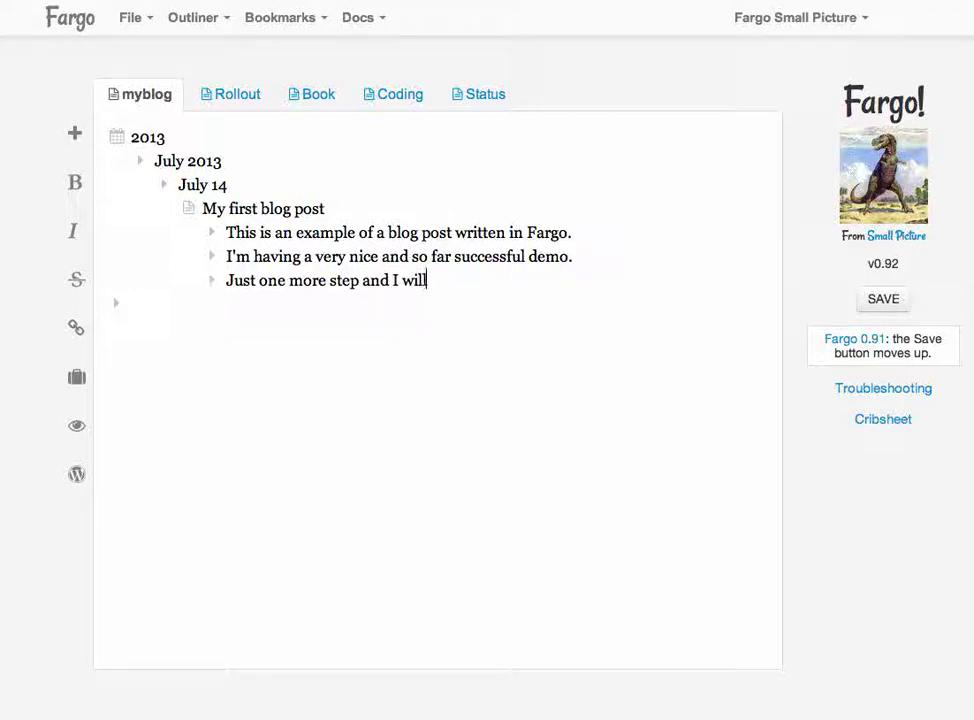
{"action": "type", "text": " have achieve"}
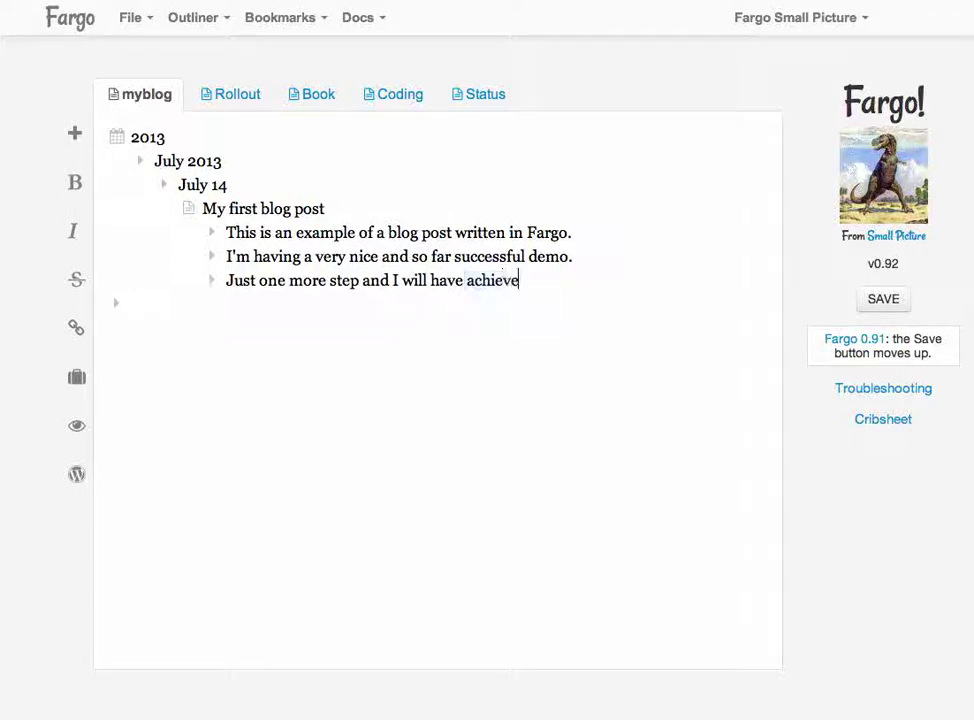
{"action": "type", "text": "d my goal."}
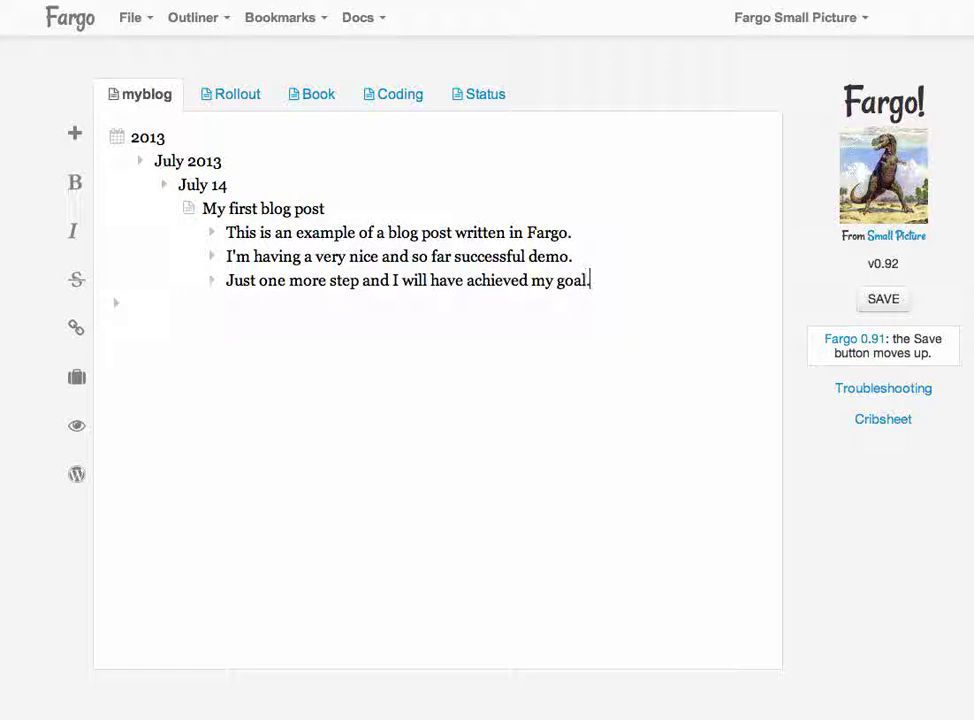
Step: Select the "My first blog post" headline and view its published web page
{"action": "left_click", "coordinate": [212, 232]}
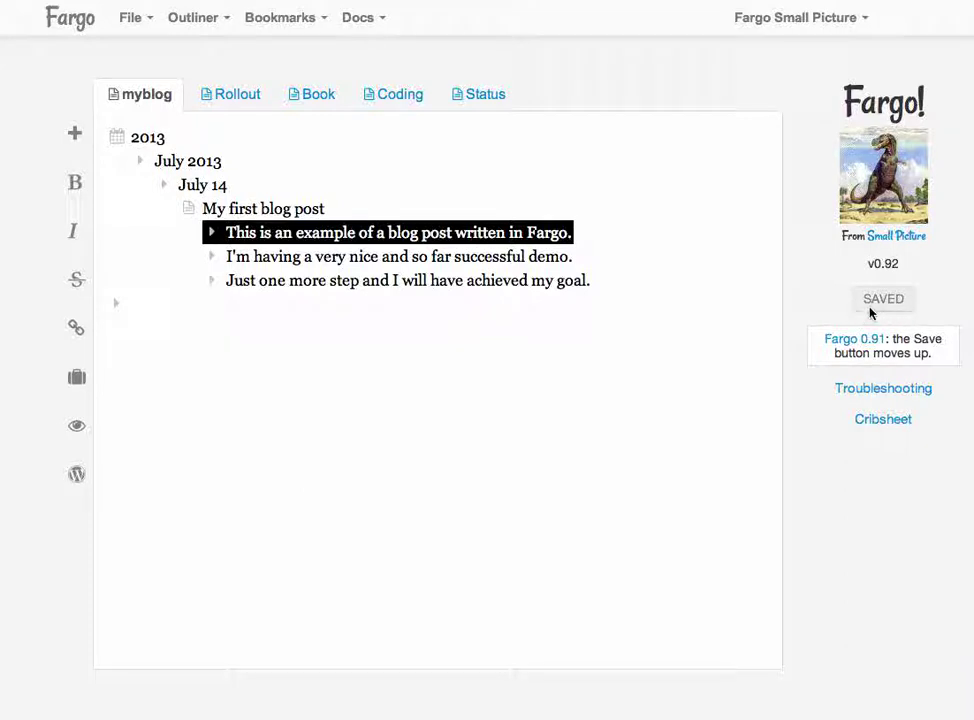
{"action": "left_click", "coordinate": [190, 214]}
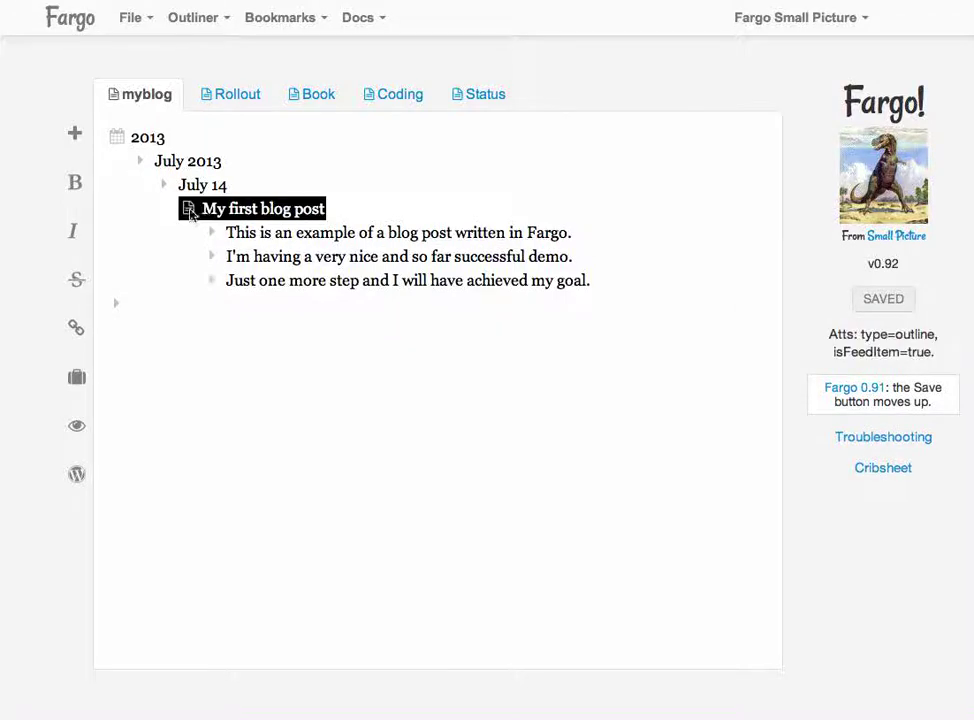
{"action": "left_click", "coordinate": [77, 428]}
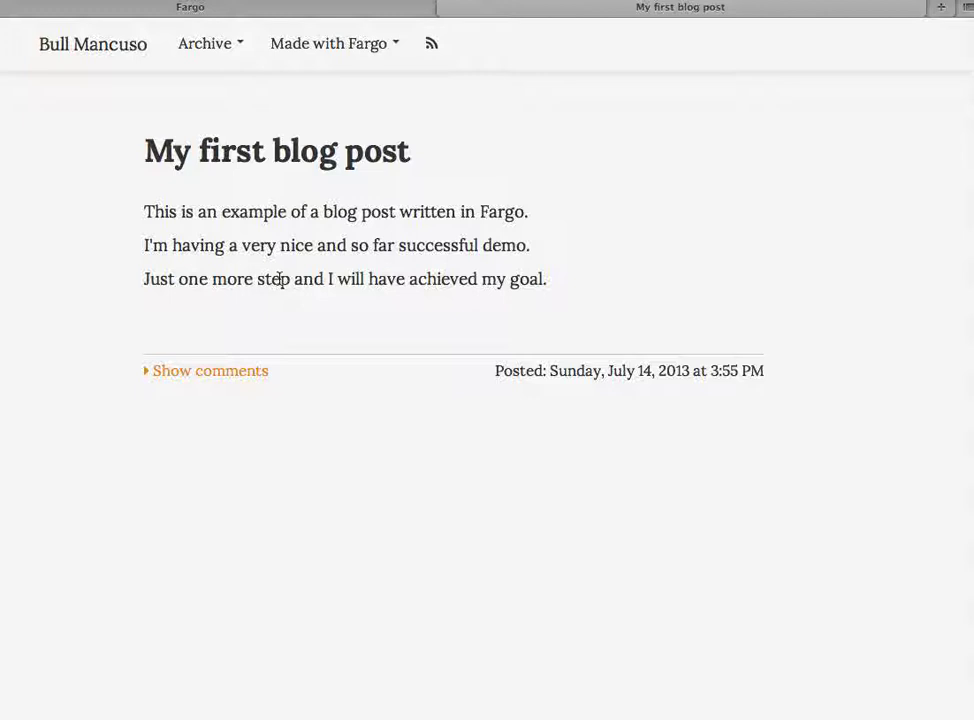
Step: Return to the myblog outline and insert the paragraph "These are the three things I did in my demo:" after the second paragraph
{"action": "left_click", "coordinate": [163, 12]}
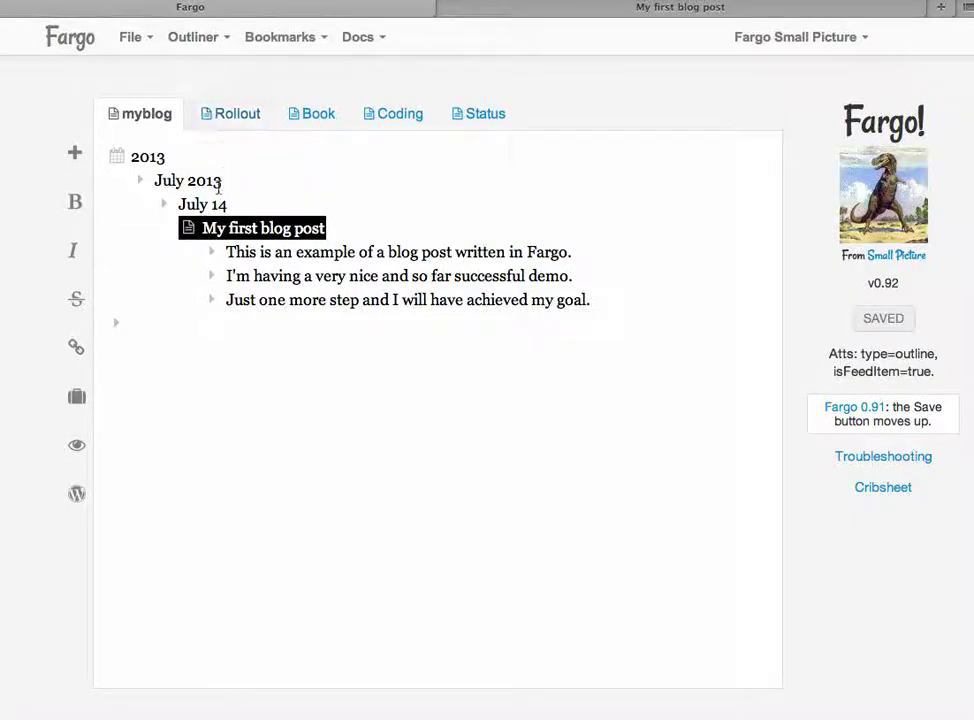
{"action": "left_click", "coordinate": [214, 278]}
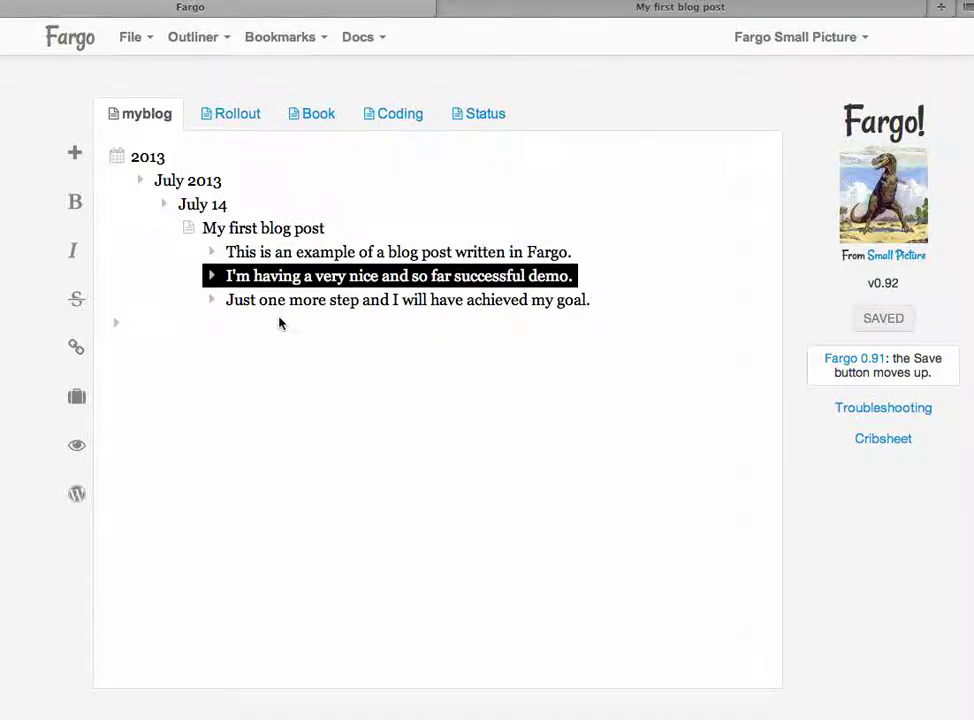
{"action": "key", "text": "Return"}
{"action": "type", "text": "The"}
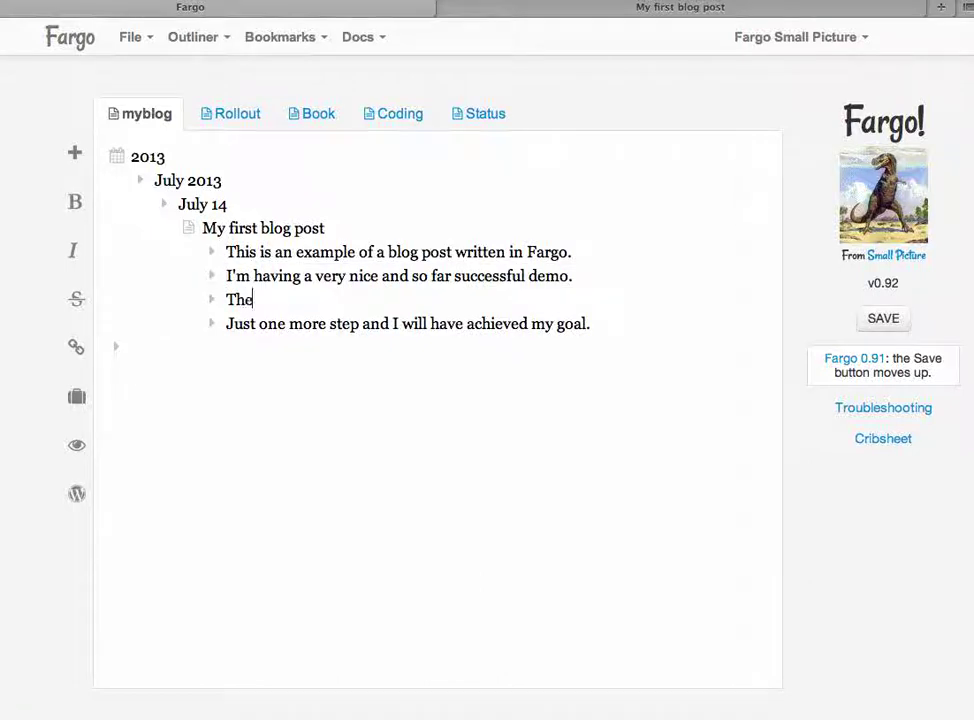
{"action": "type", "text": "se are the three "}
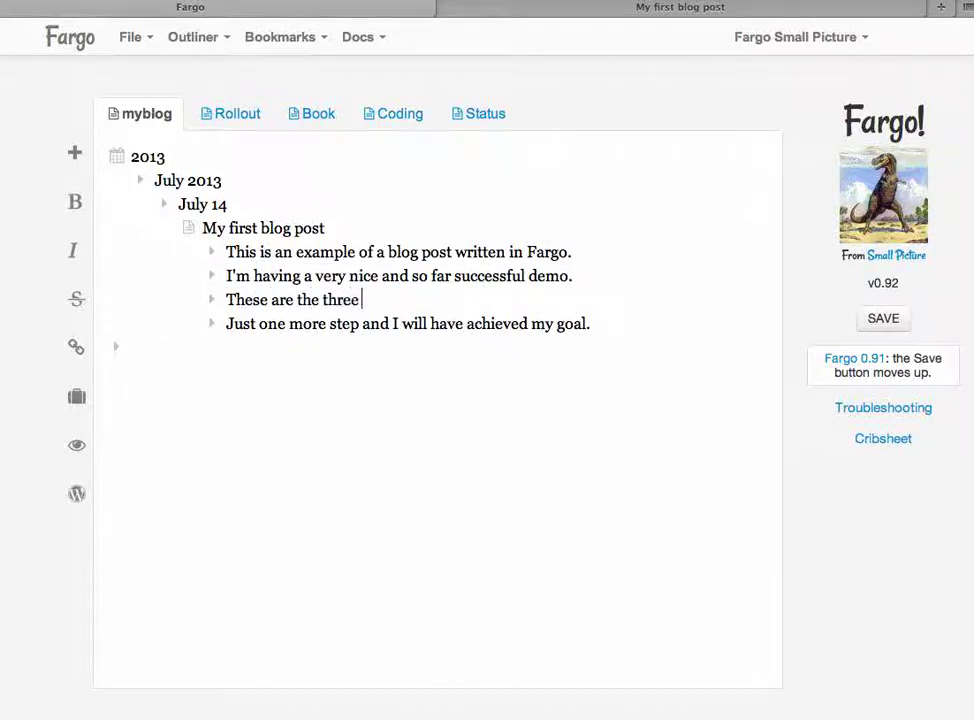
{"action": "type", "text": "things I d"}
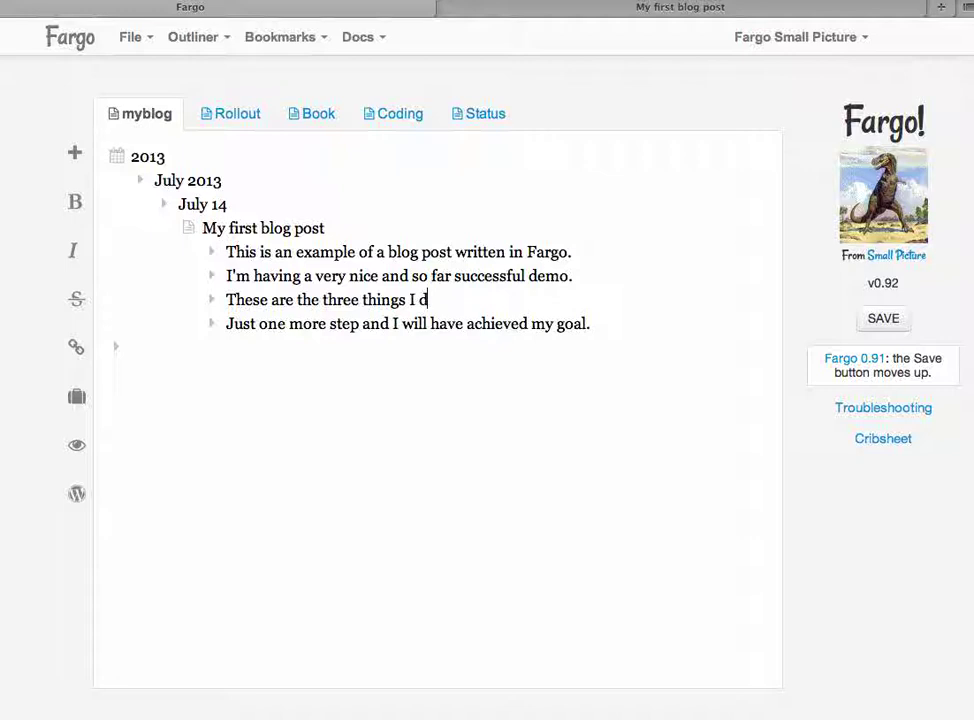
{"action": "type", "text": "id in my de"}
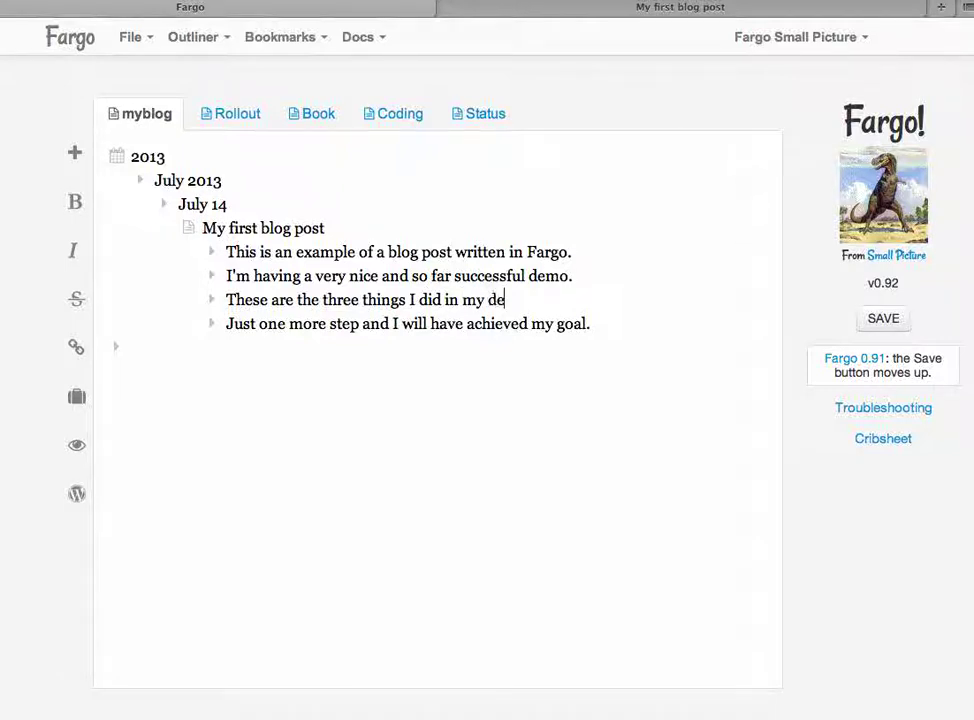
{"action": "type", "text": "mo:"}
Step: Add an empty indented line under the "three things" paragraph and move that paragraph below "Just one more step and I will have achieved my goal."
{"action": "key", "text": "Return"}
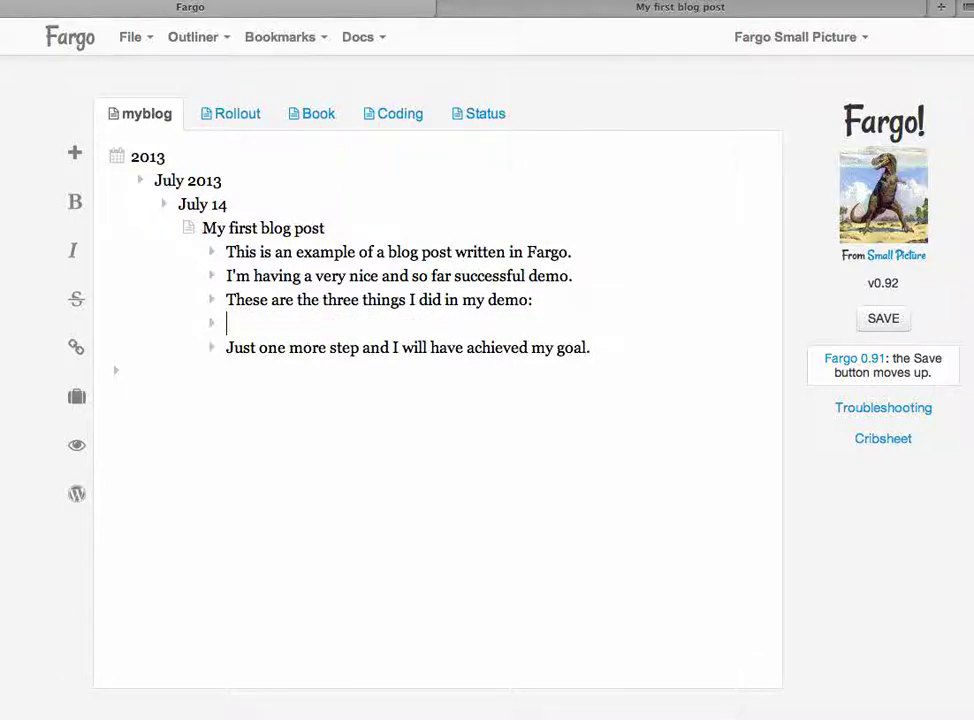
{"action": "key", "text": "Tab"}
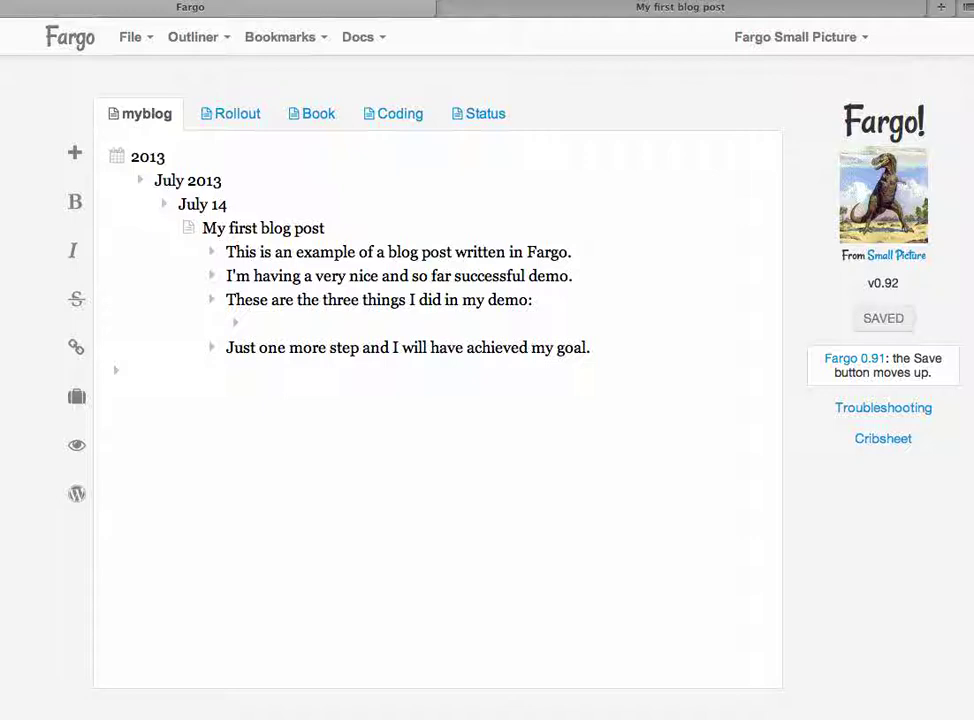
{"action": "left_click", "coordinate": [213, 302]}
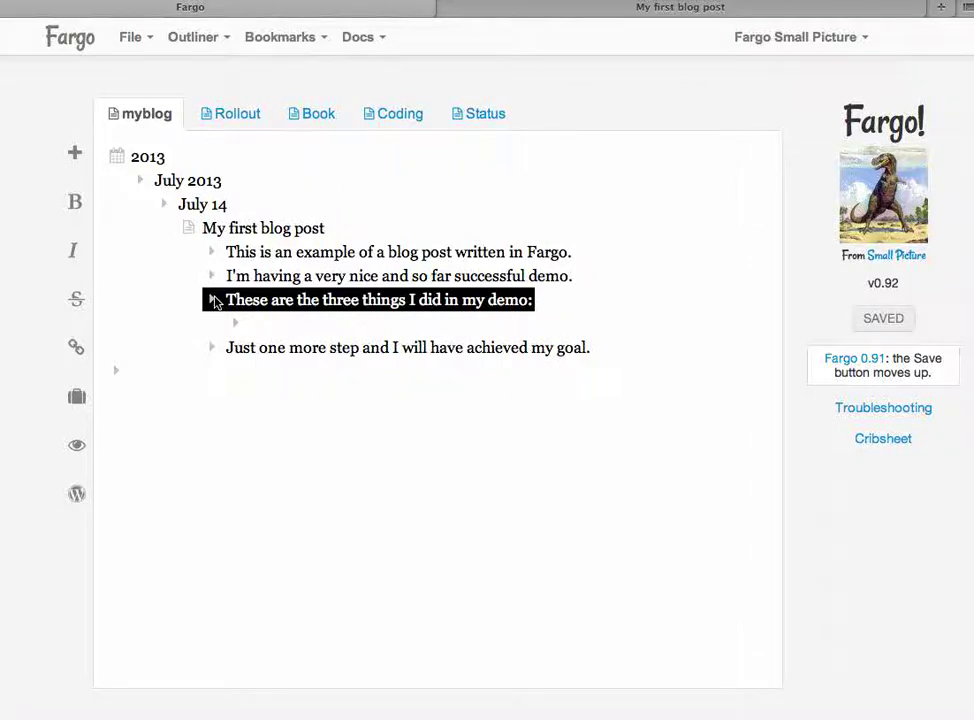
{"action": "left_click_drag", "start_coordinate": [213, 302], "coordinate": [271, 343]}
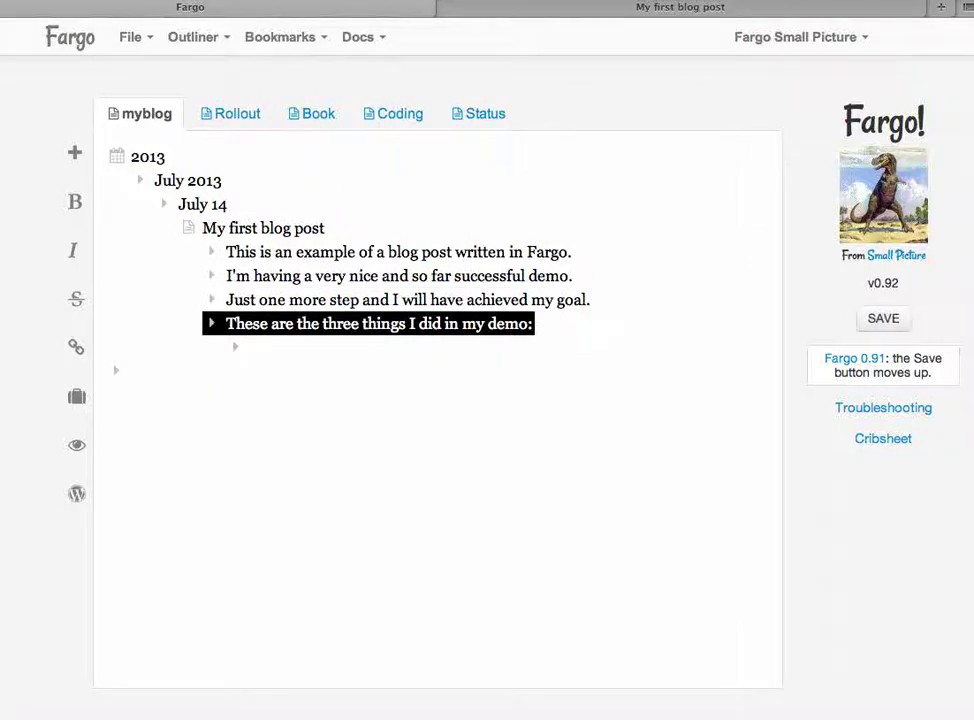
Step: Enter "1. Create my blog." and "2. Name it." as indented items under the "three things" paragraph
{"action": "left_click", "coordinate": [250, 348]}
{"action": "left_click", "coordinate": [250, 347]}
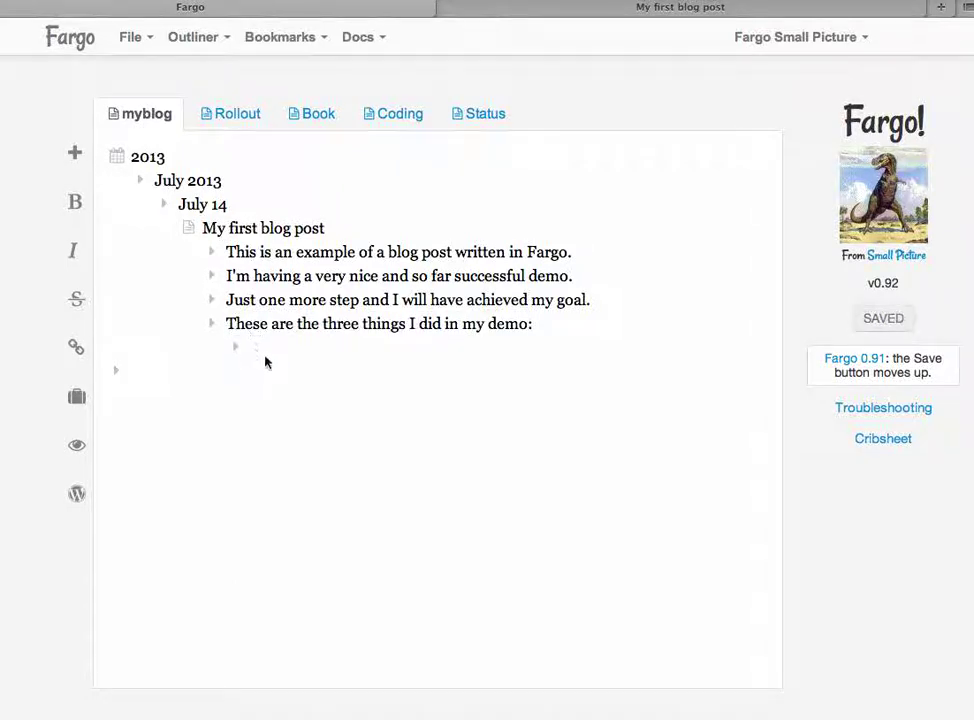
{"action": "type", "text": "1. Orea"}
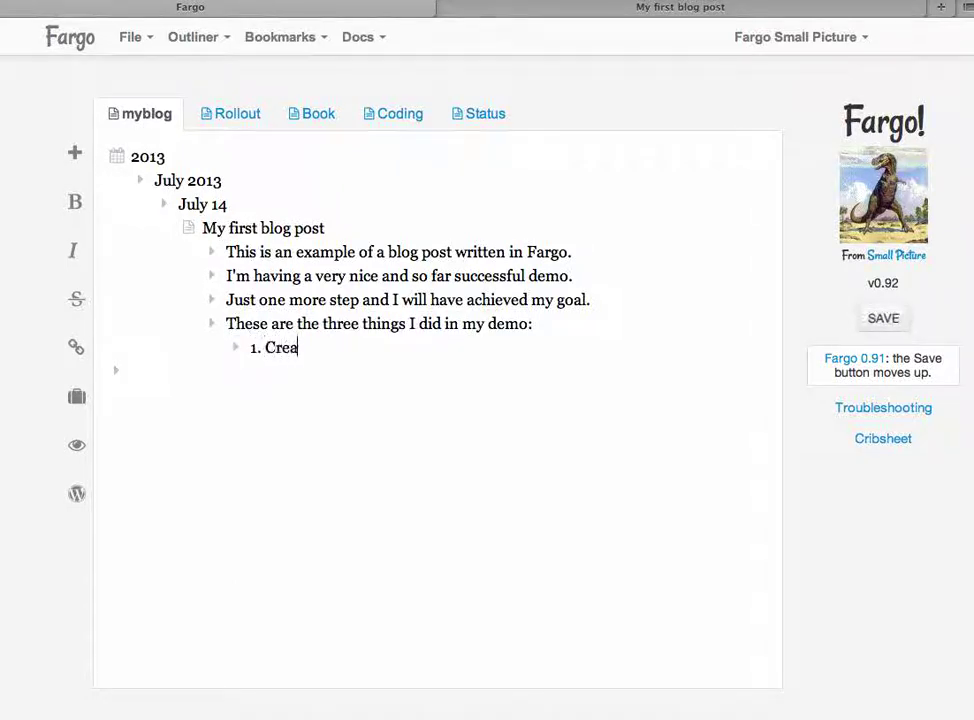
{"action": "type", "text": "te my blog."}
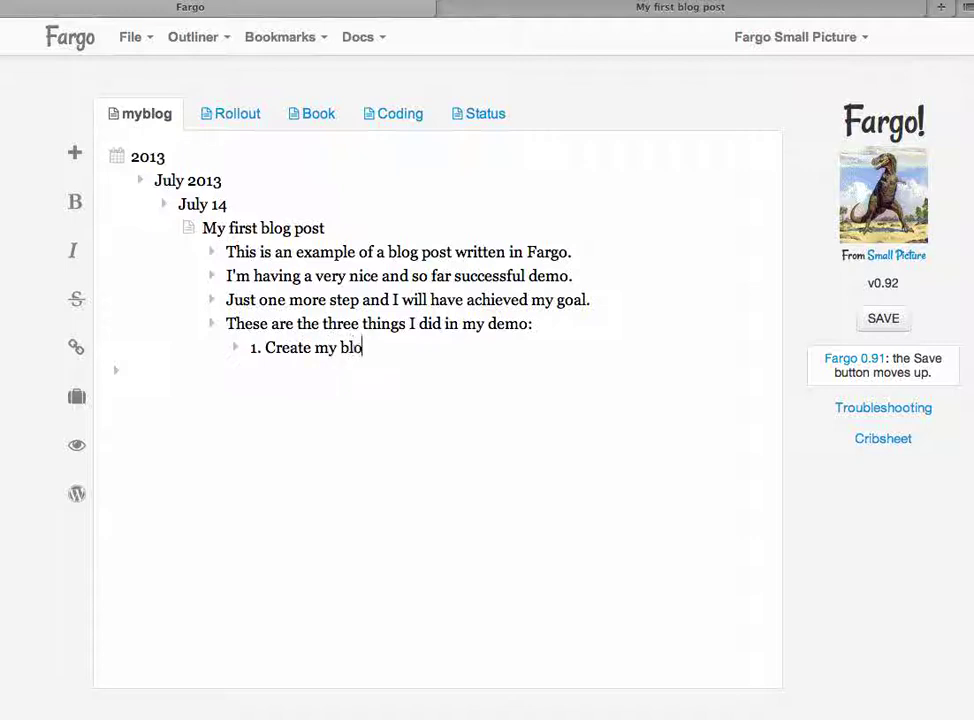
{"action": "key", "text": "Return"}
{"action": "type", "text": "2. Name it."}
Step: Add the items "3. Write a post and view it." and "4. Edit the post." to the indented list
{"action": "key", "text": "Return"}
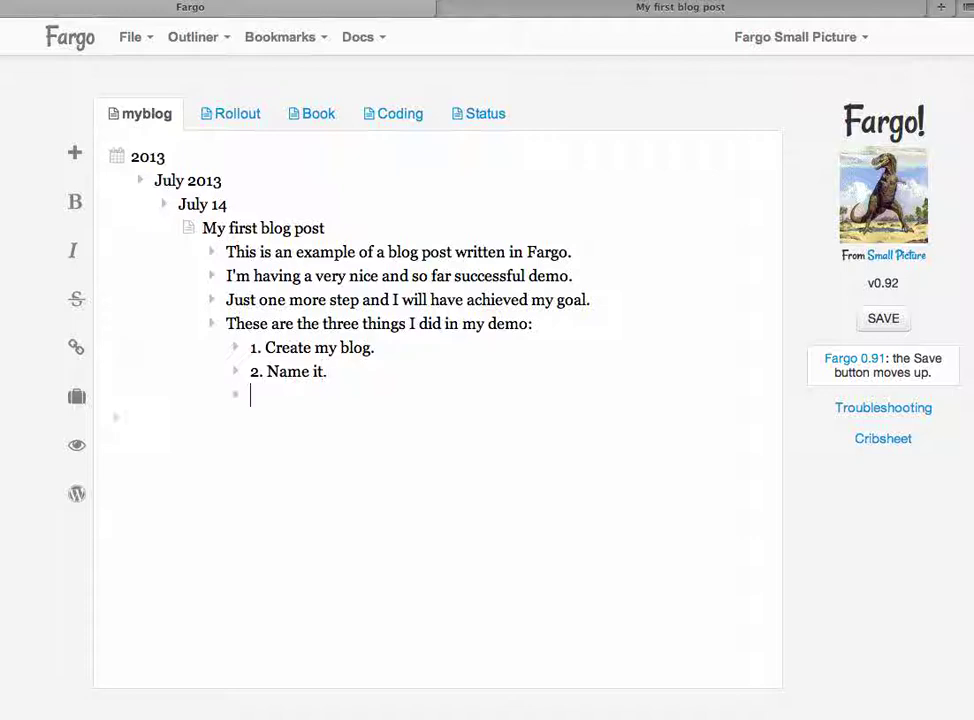
{"action": "type", "text": "3. Write a post a"}
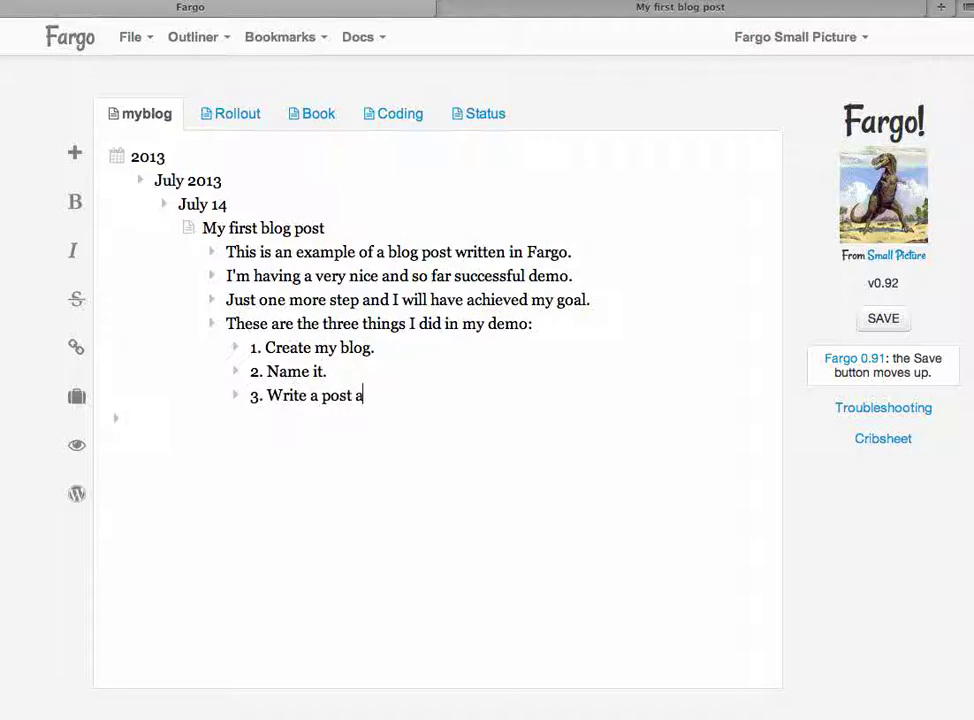
{"action": "type", "text": "nd view it."}
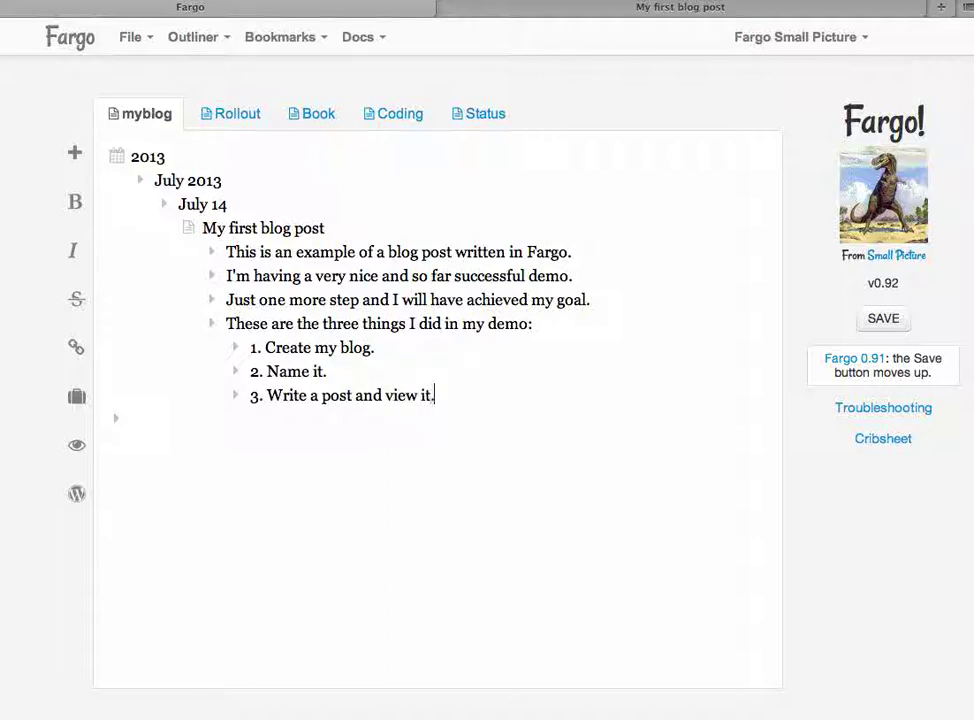
{"action": "key", "text": "Return"}
{"action": "type", "text": "4. Edit the post."}
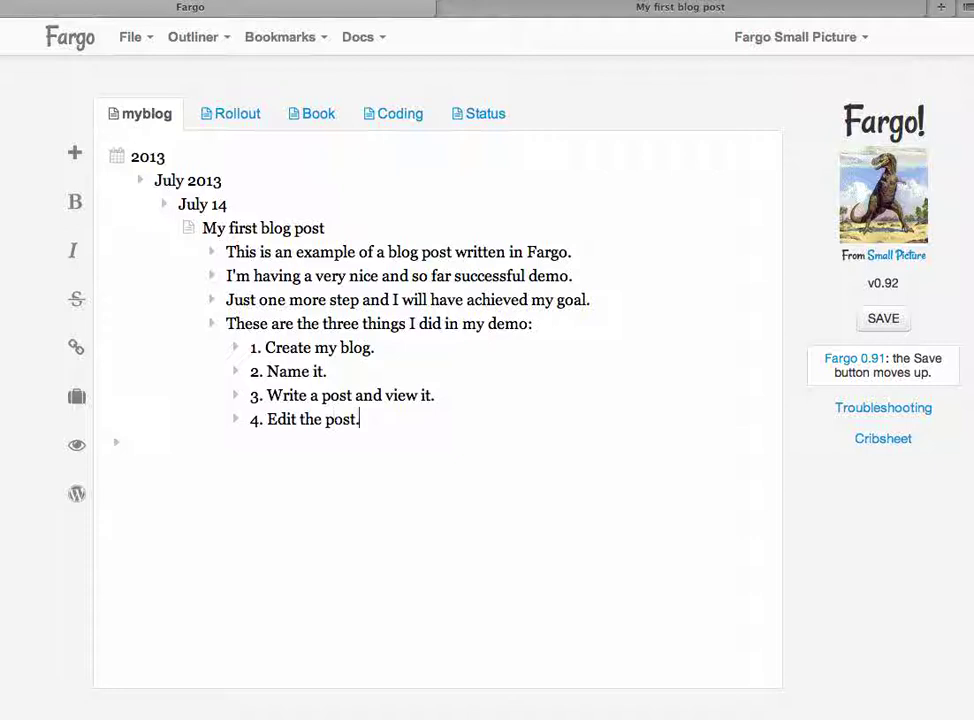
Step: Open the published web page of "My first blog post" to check the edited text
{"action": "left_click", "coordinate": [211, 325]}
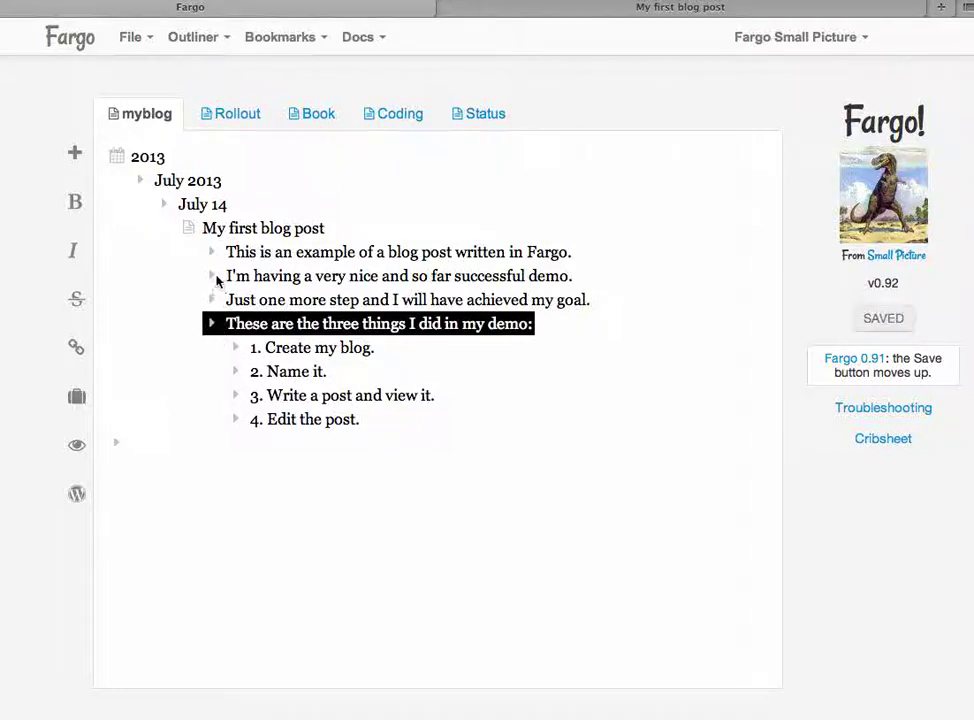
{"action": "left_click", "coordinate": [188, 228]}
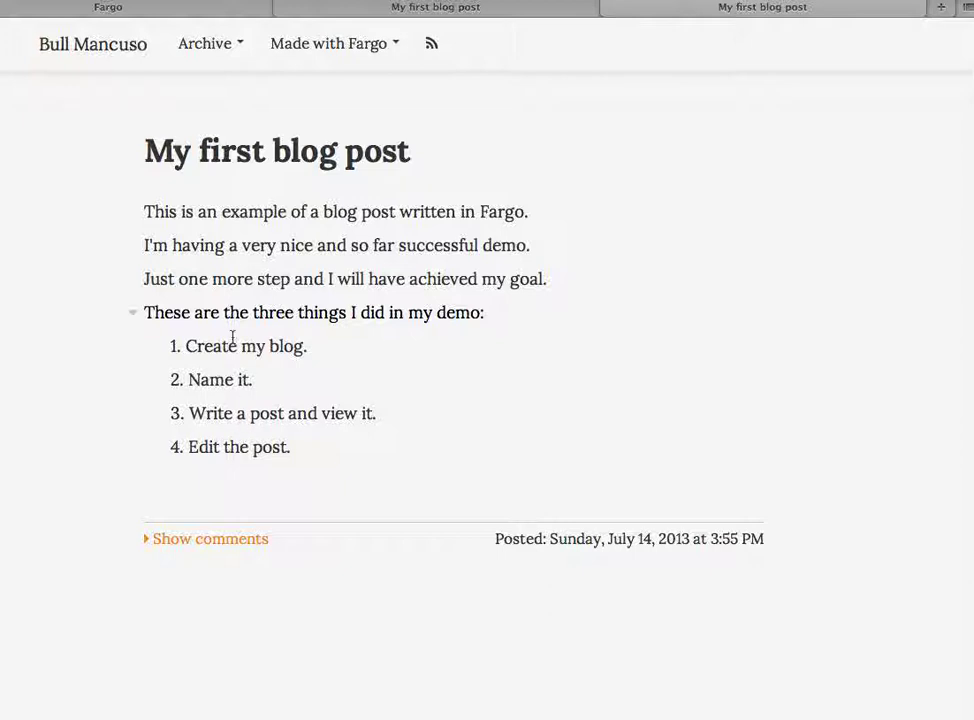
Step: Return to the outline and create a new post headlined "Ta daaah" with an empty indented line beneath it
{"action": "left_click", "coordinate": [107, 8]}
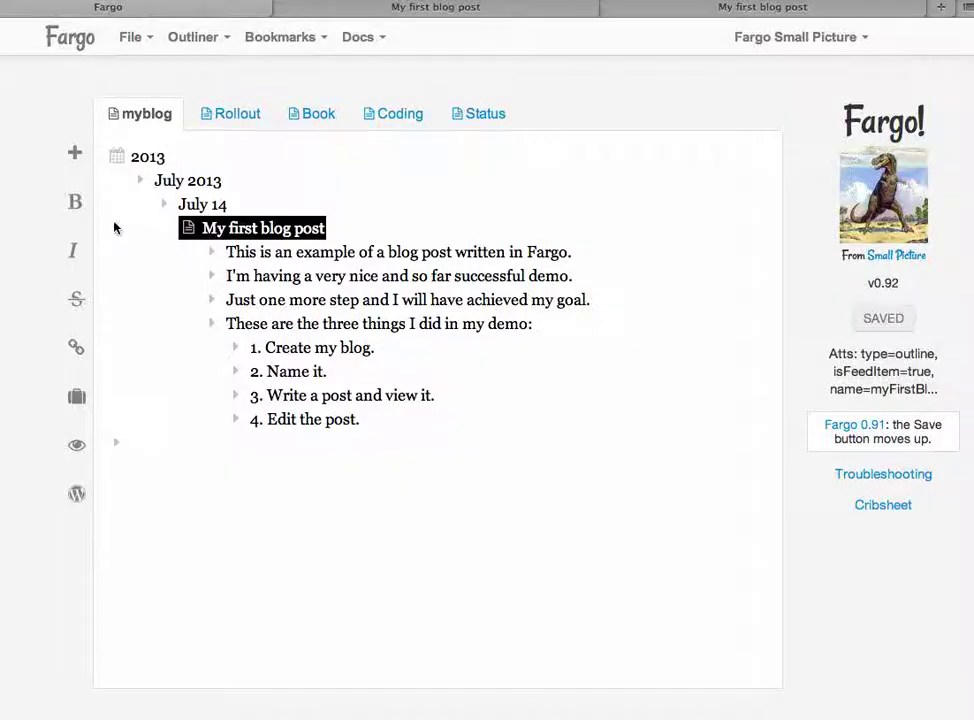
{"action": "left_click", "coordinate": [76, 157]}
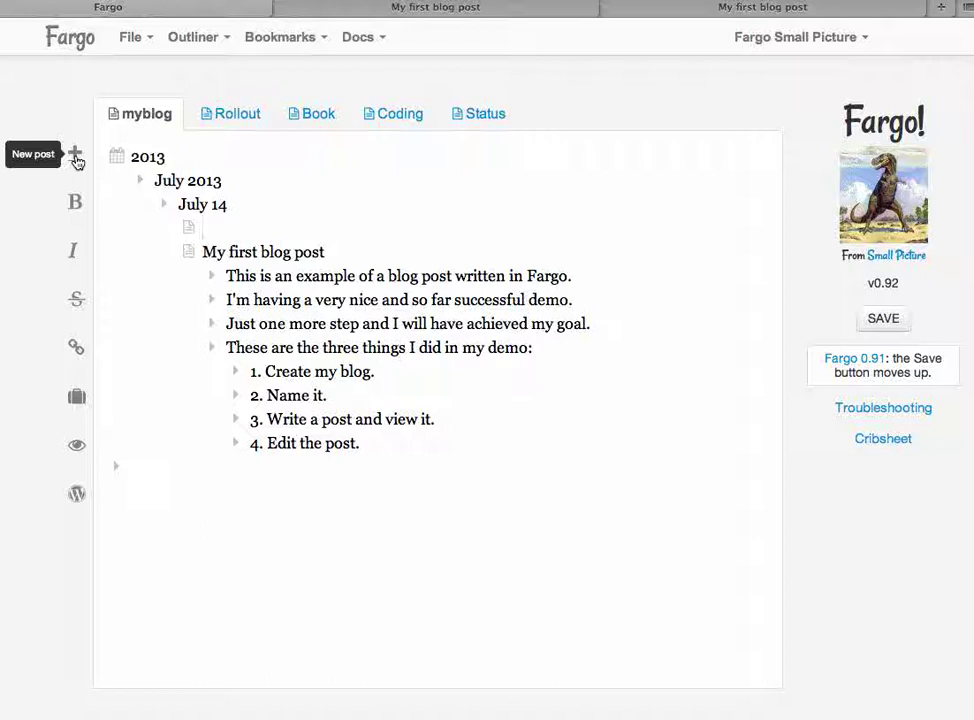
{"action": "type", "text": "Ta daaah"}
{"action": "key", "text": "Return"}
{"action": "key", "text": "Tab"}
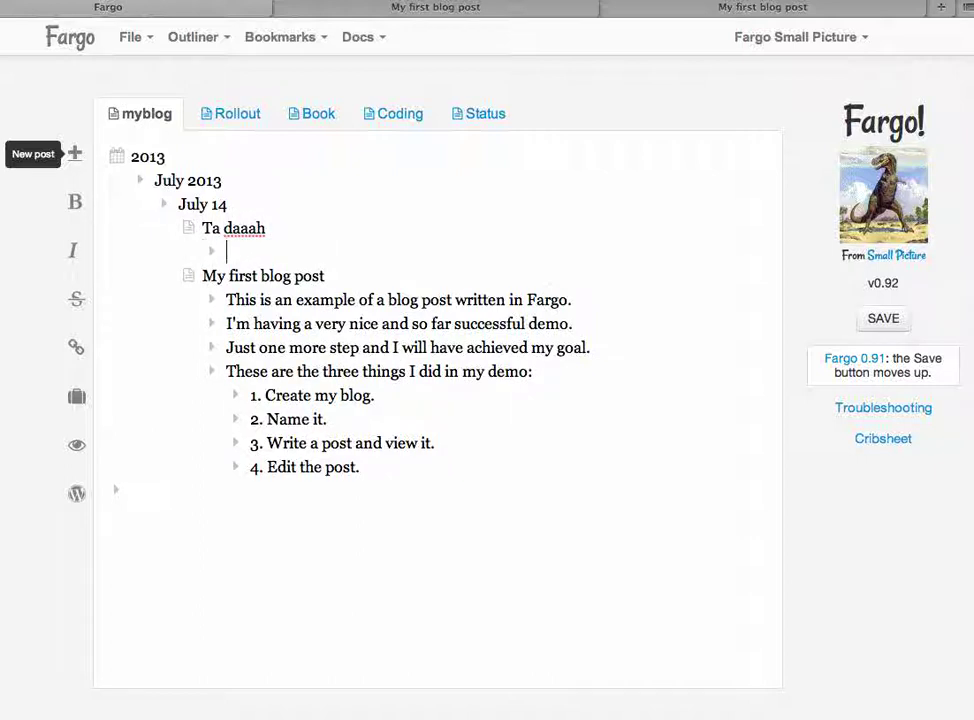